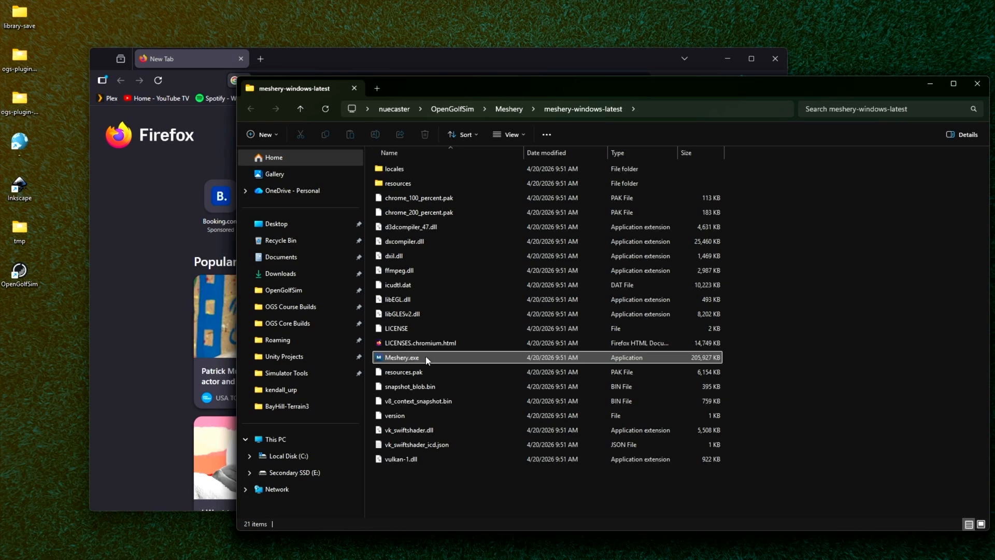
Launch Meshery.exe from the meshery-windows-latest folder and install its required geospatial tools.
{"action": "double_click", "coordinate": [427, 359]}
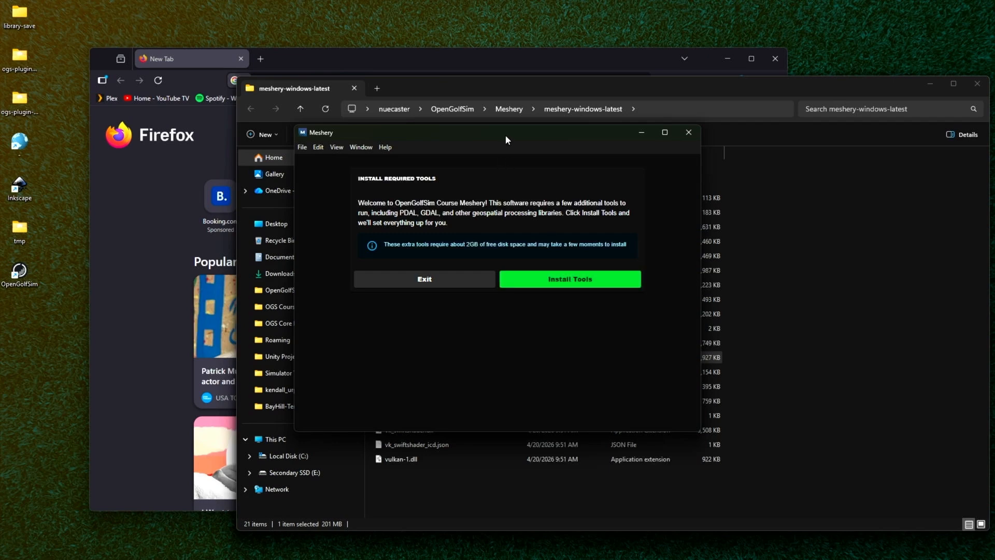
{"action": "left_click_drag", "start_coordinate": [505, 135], "coordinate": [343, 173]}
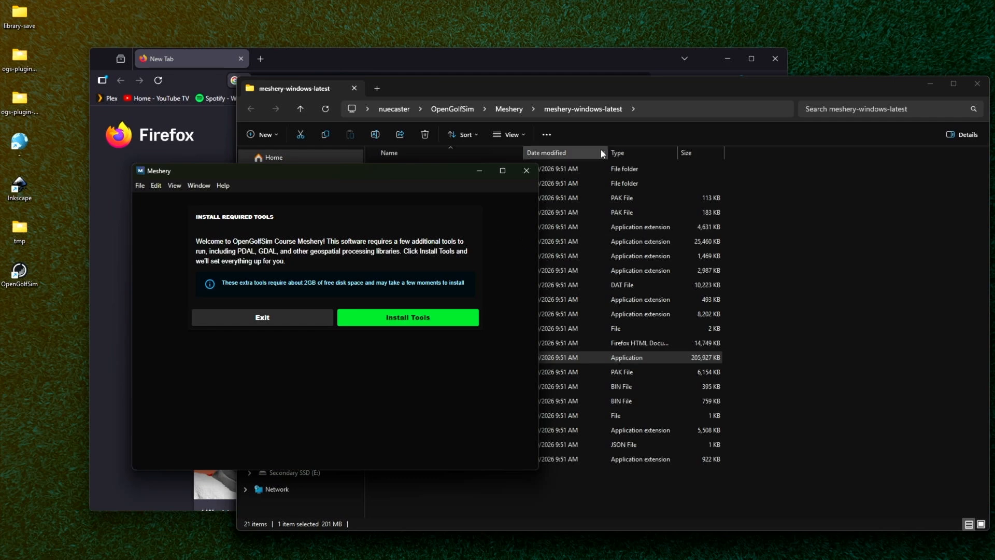
{"action": "left_click", "coordinate": [581, 94]}
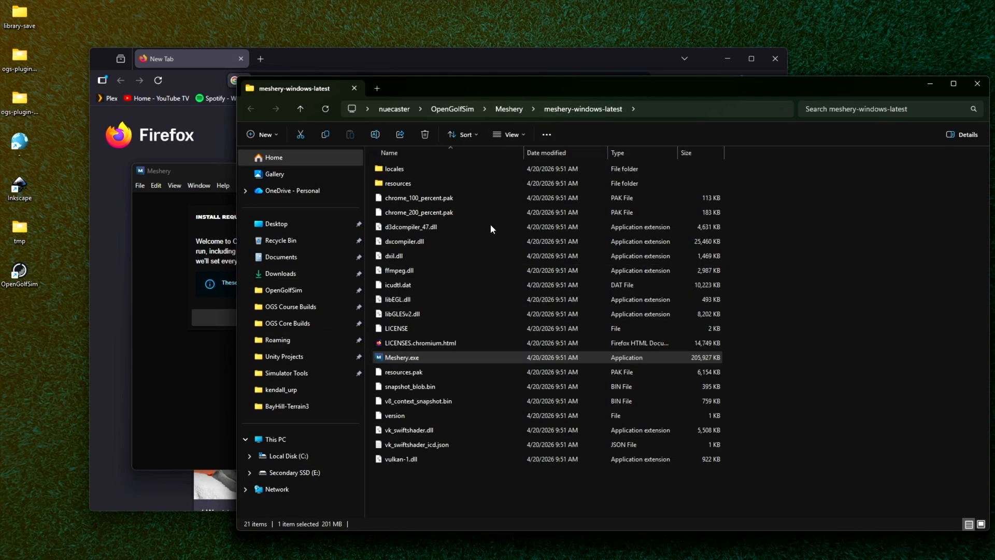
{"action": "left_click", "coordinate": [172, 347]}
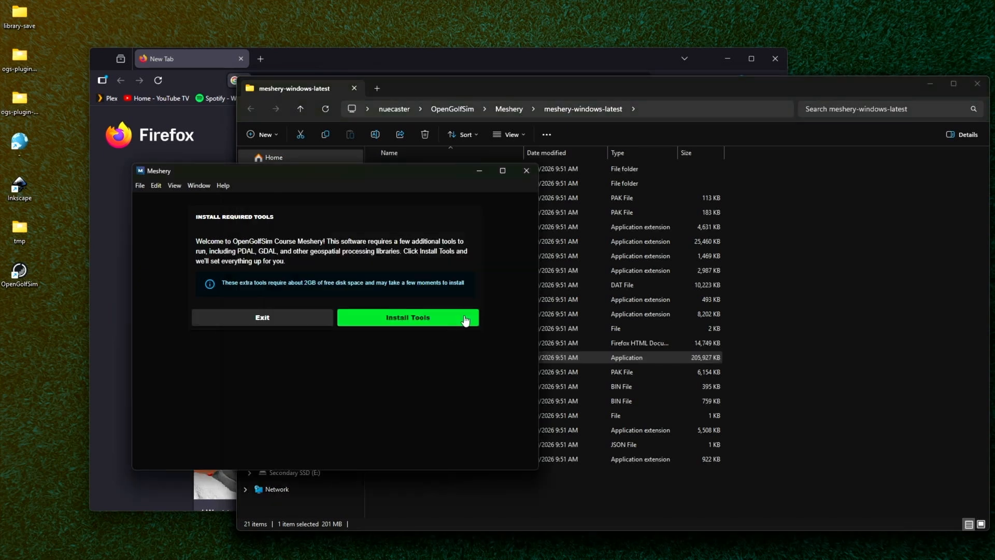
{"action": "left_click_drag", "start_coordinate": [294, 171], "coordinate": [394, 124]}
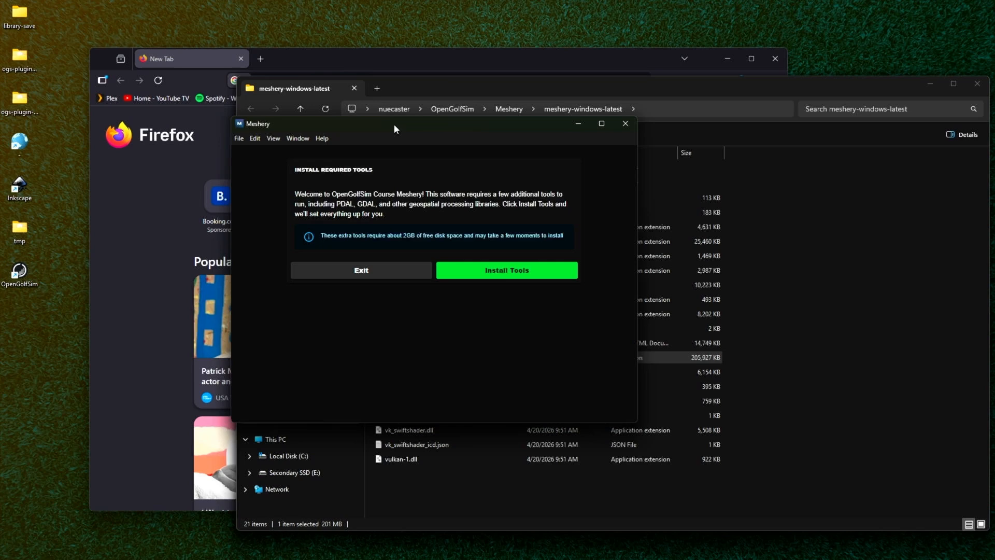
{"action": "left_click", "coordinate": [491, 271]}
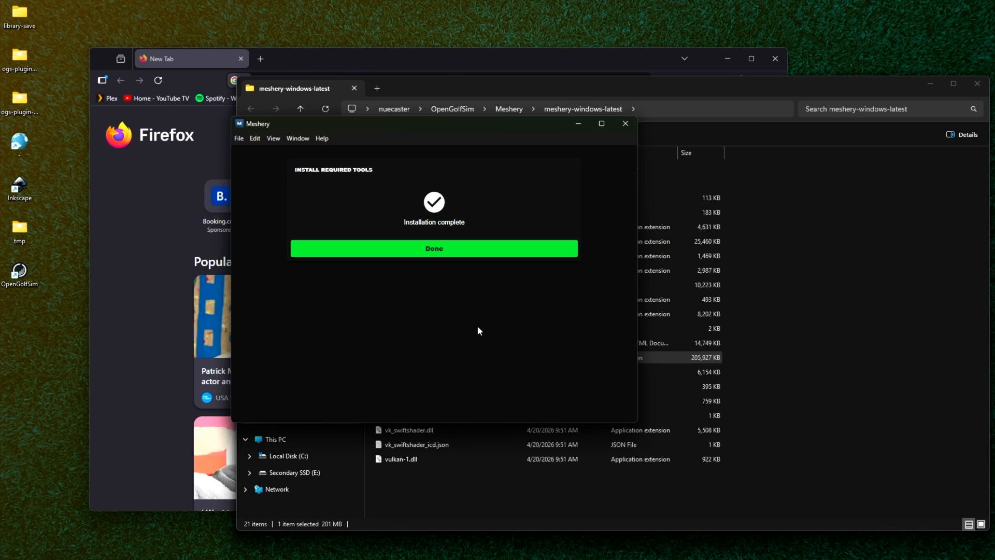
{"action": "left_click", "coordinate": [421, 248]}
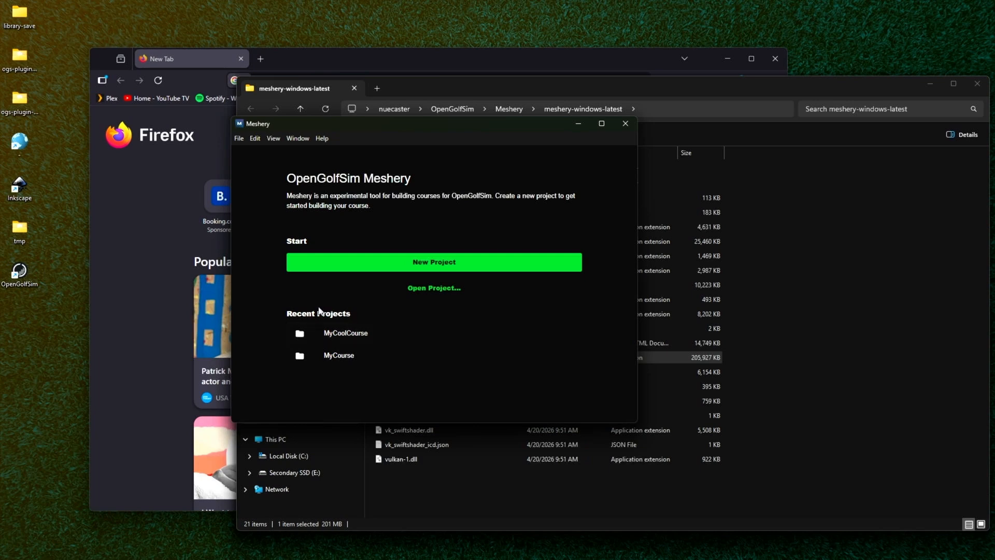
Start a new project and create and open a MesheryDemos folder inside Unity Projects on the Secondary SSD (E:).
{"action": "left_click", "coordinate": [331, 261]}
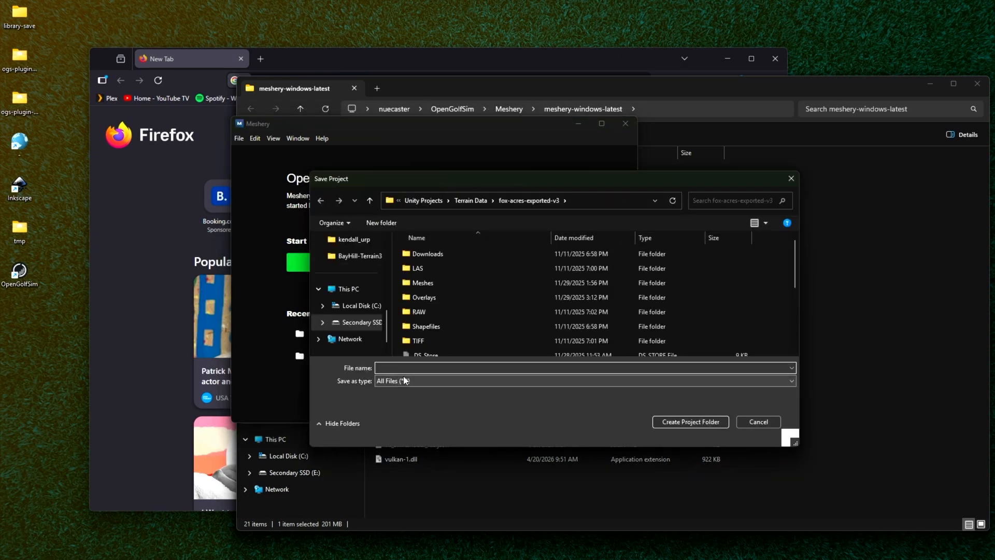
{"action": "left_click", "coordinate": [429, 199]}
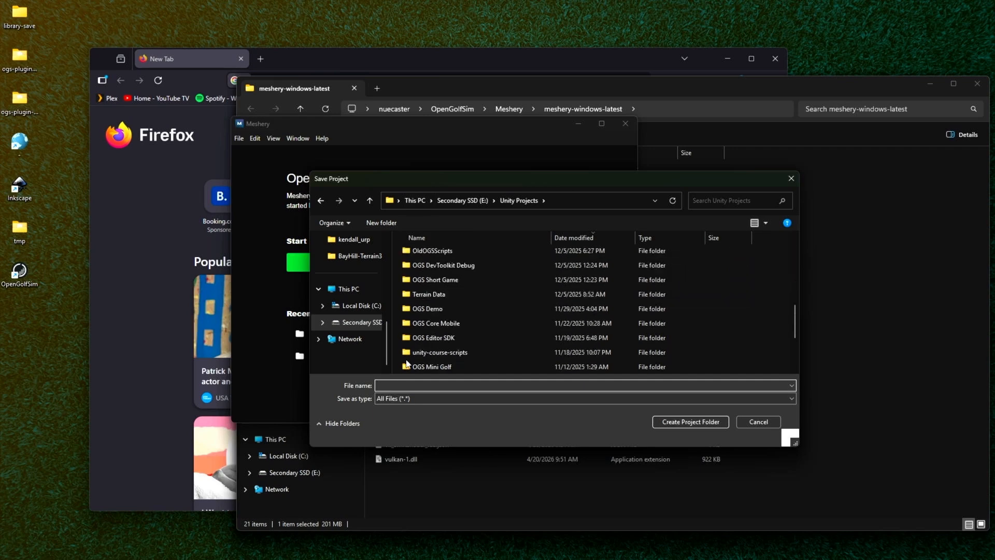
{"action": "scroll", "coordinate": [462, 277], "scroll_direction": "up", "scroll_amount": 4}
{"action": "left_click", "coordinate": [382, 223]}
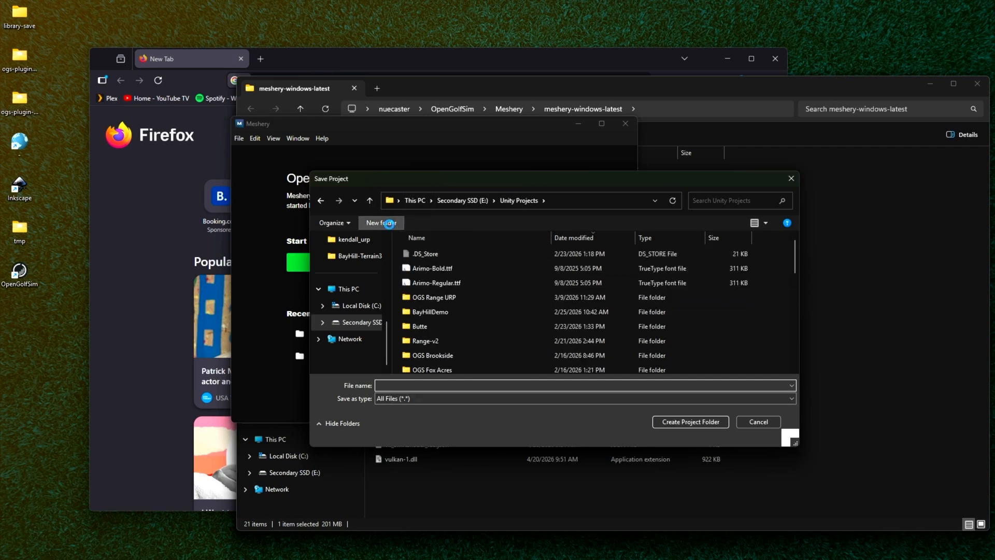
{"action": "type", "text": "Meshe"}
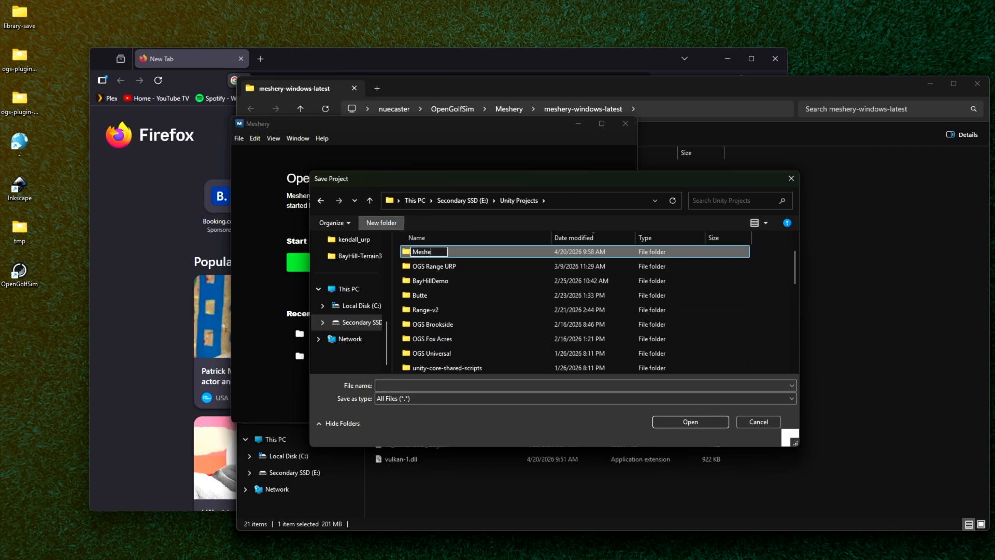
{"action": "type", "text": "ryDemos"}
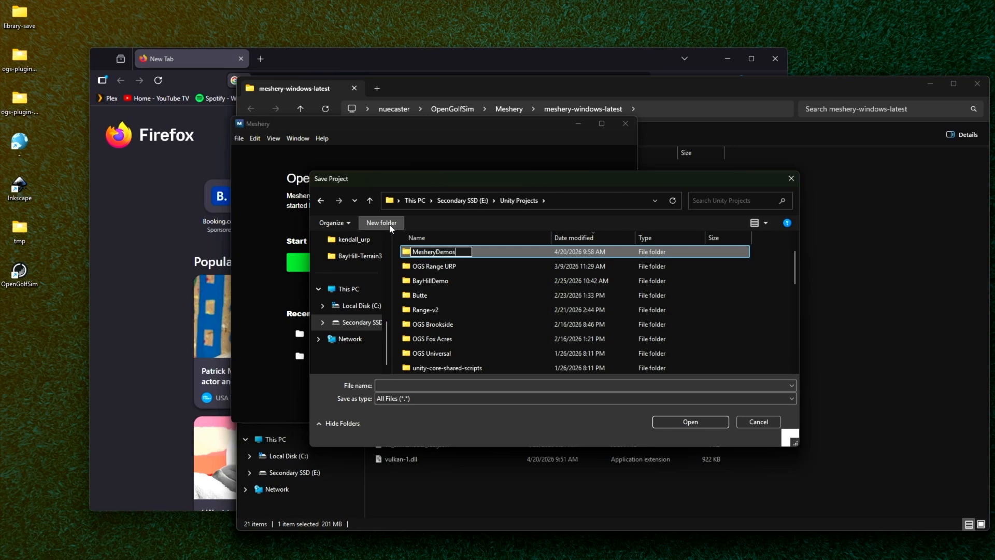
{"action": "left_click", "coordinate": [474, 251]}
{"action": "double_click", "coordinate": [474, 251]}
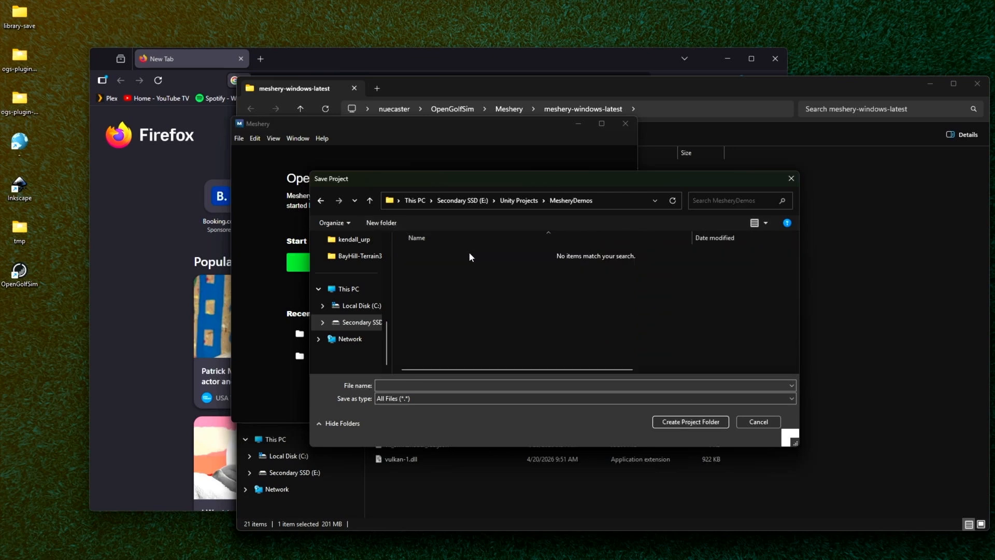
Name the project DemoCourse and create its project folder in MesheryDemos.
{"action": "left_click", "coordinate": [407, 382]}
{"action": "type", "text": "D"}
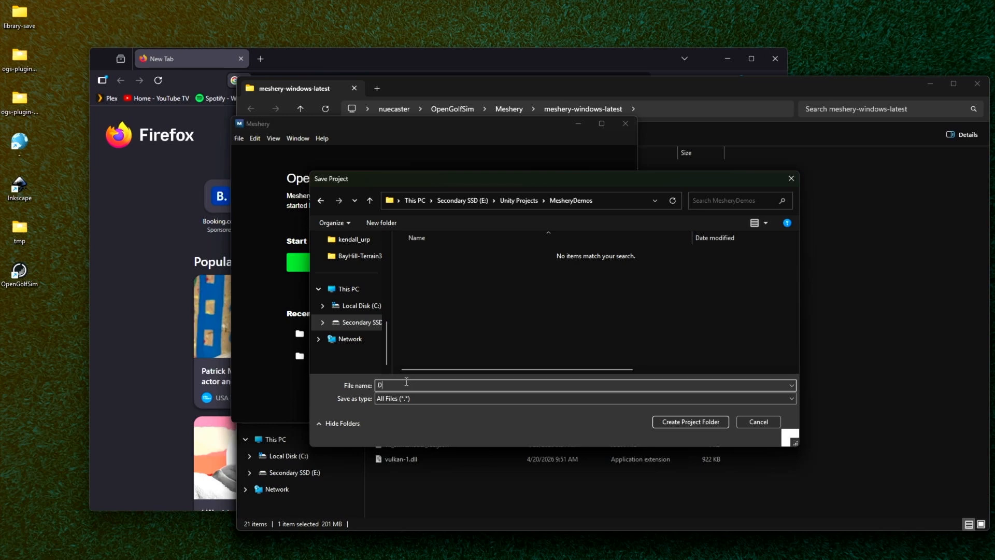
{"action": "type", "text": "emoCourse"}
{"action": "left_click", "coordinate": [698, 420]}
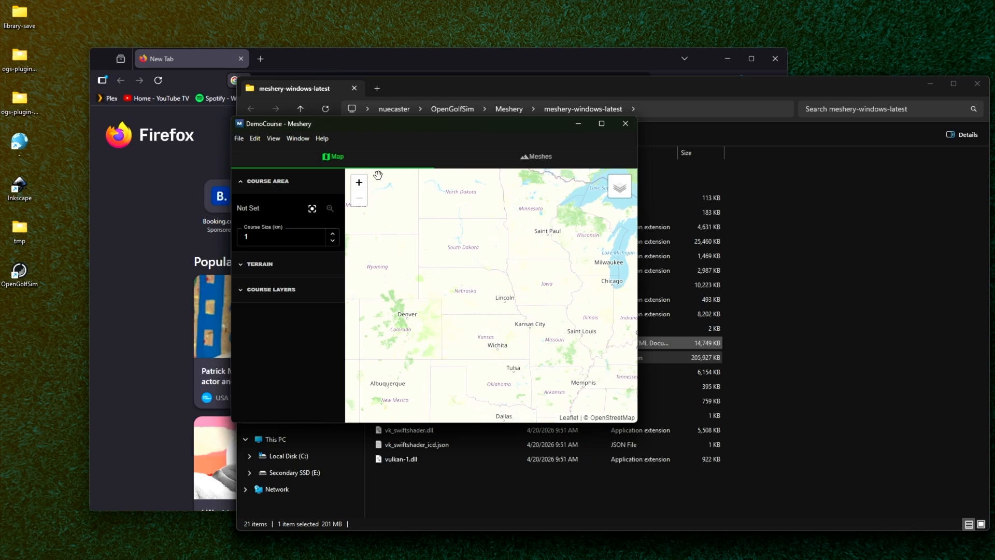
Locate Collindale Golf Course in Fort Collins on the map and set the course area's centre point on it.
{"action": "left_click_drag", "start_coordinate": [399, 314], "coordinate": [445, 290]}
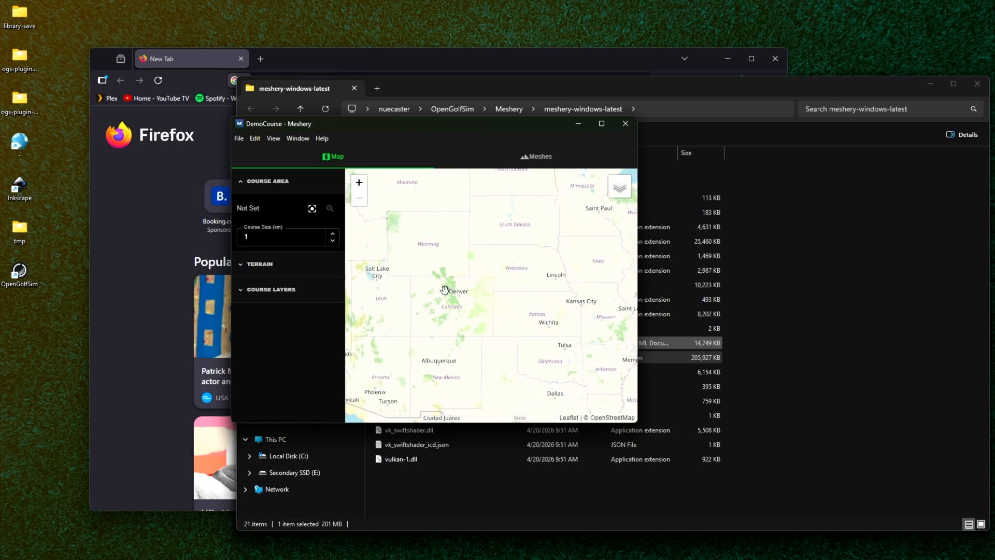
{"action": "left_click_drag", "start_coordinate": [427, 336], "coordinate": [465, 279]}
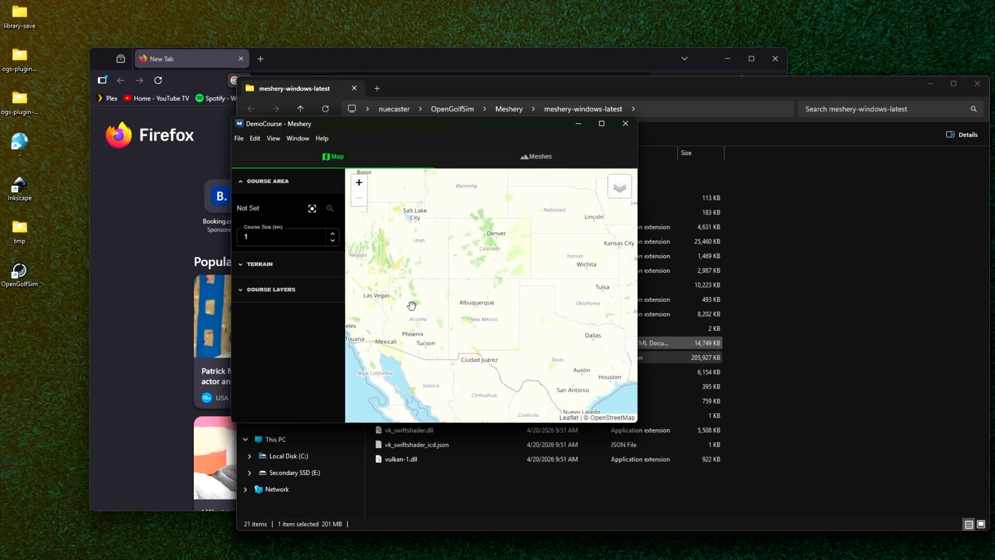
{"action": "left_click_drag", "start_coordinate": [412, 306], "coordinate": [455, 267]}
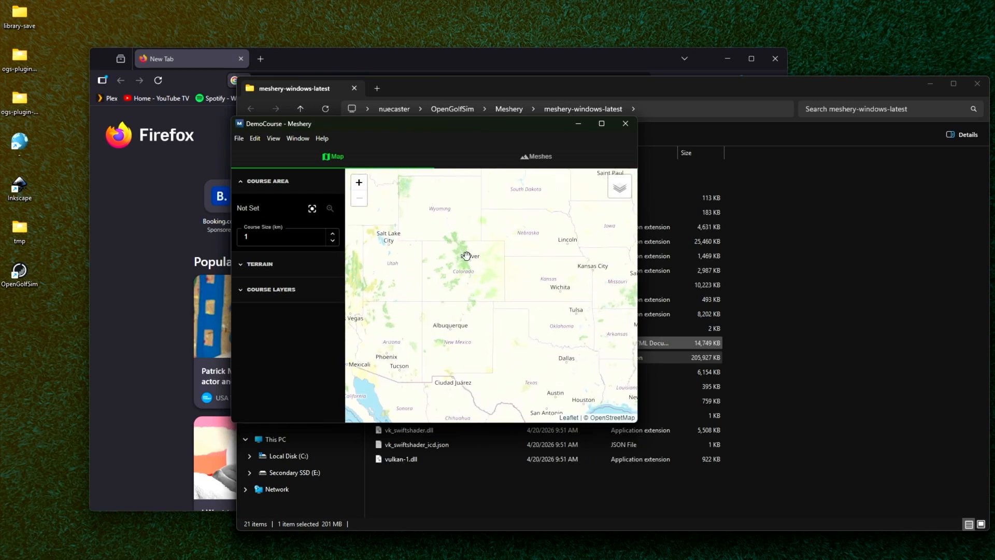
{"action": "scroll", "coordinate": [466, 255], "scroll_direction": "up", "scroll_amount": 1}
{"action": "scroll", "coordinate": [465, 243], "scroll_direction": "up", "scroll_amount": 1}
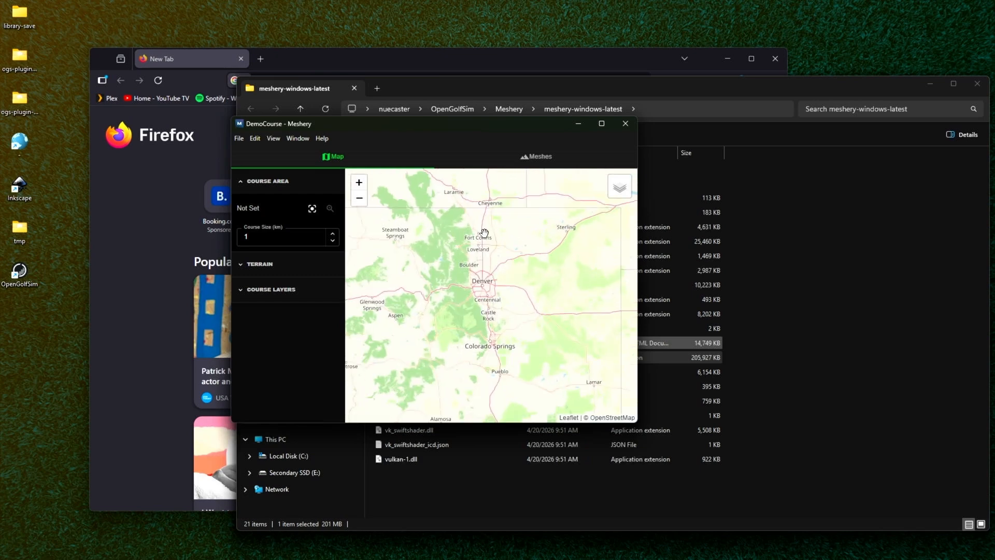
{"action": "scroll", "coordinate": [484, 233], "scroll_direction": "up", "scroll_amount": 2}
{"action": "scroll", "coordinate": [466, 231], "scroll_direction": "up", "scroll_amount": 1}
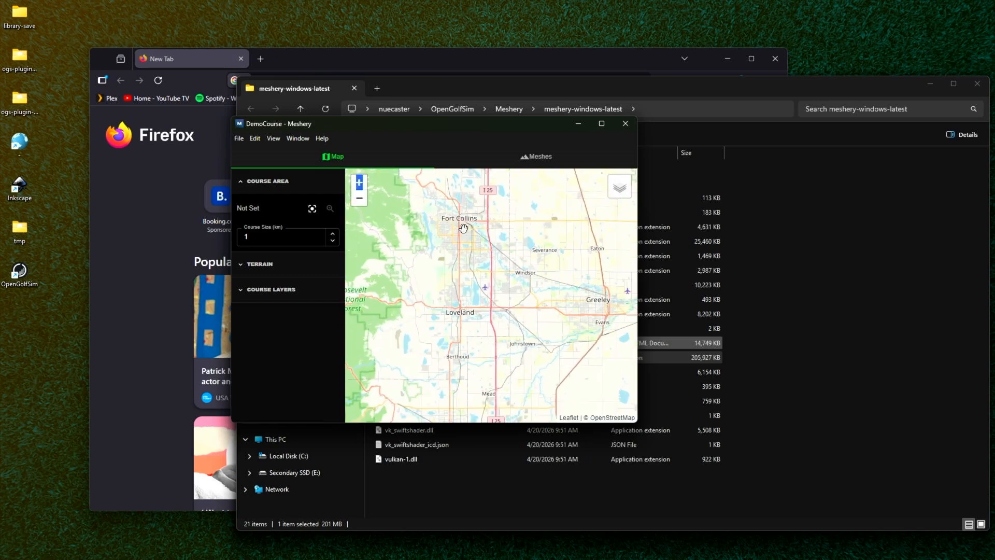
{"action": "scroll", "coordinate": [466, 233], "scroll_direction": "up", "scroll_amount": 3}
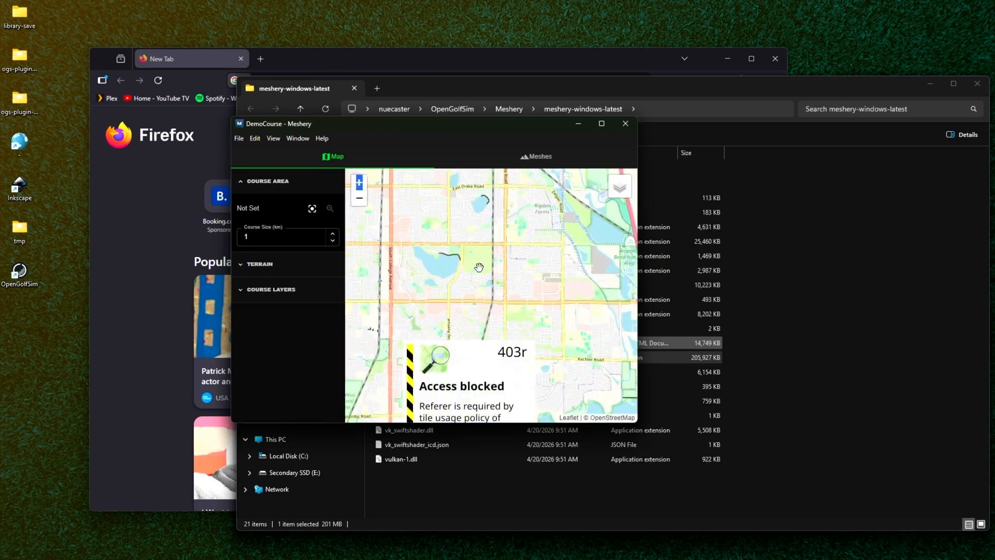
{"action": "scroll", "coordinate": [479, 267], "scroll_direction": "up", "scroll_amount": 1}
{"action": "left_click_drag", "start_coordinate": [477, 266], "coordinate": [479, 334]}
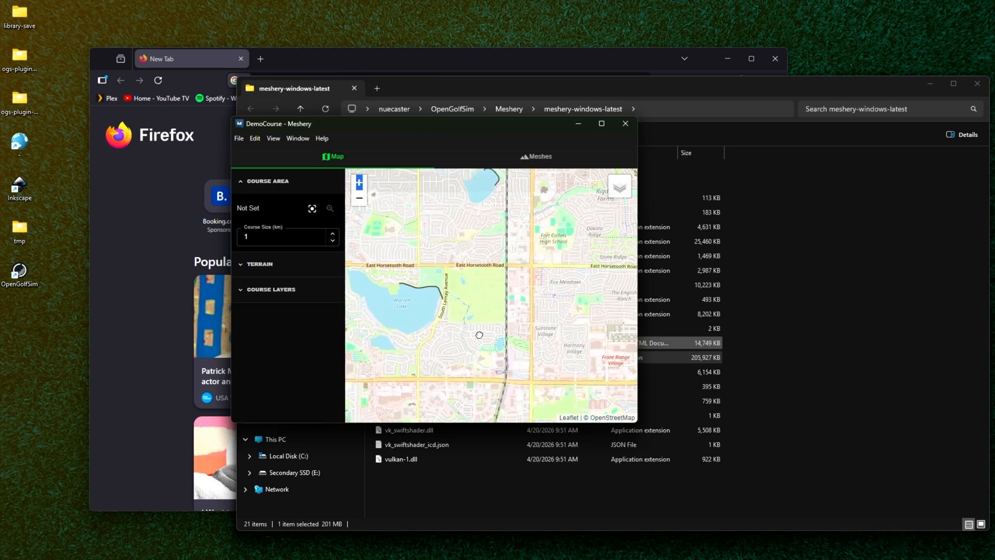
{"action": "scroll", "coordinate": [475, 317], "scroll_direction": "up", "scroll_amount": 1}
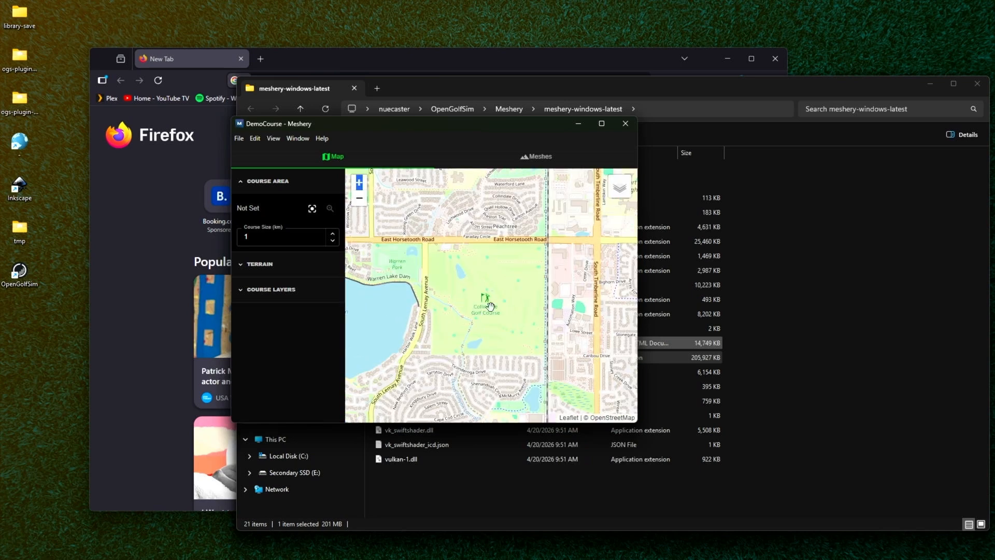
{"action": "left_click_drag", "start_coordinate": [470, 320], "coordinate": [478, 315]}
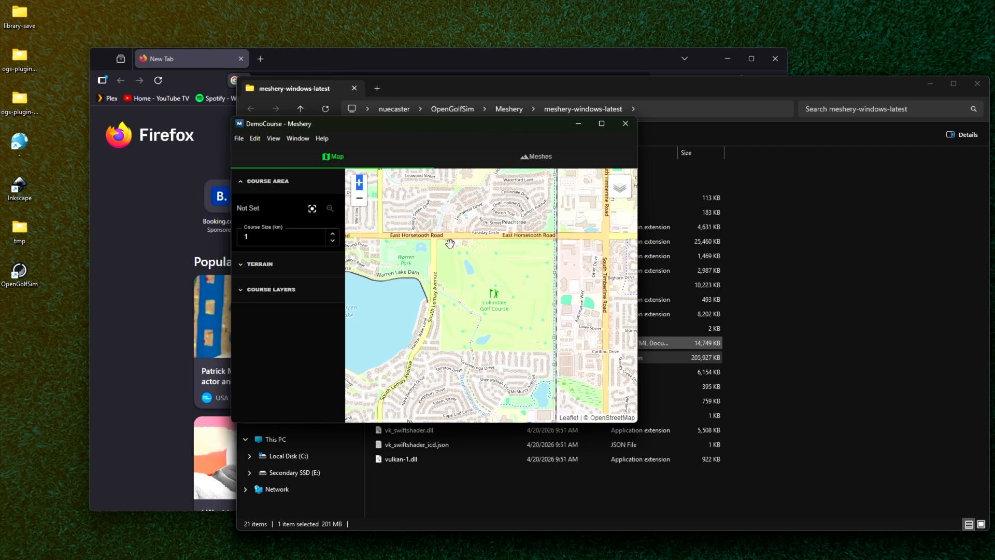
{"action": "left_click", "coordinate": [312, 210]}
{"action": "left_click", "coordinate": [313, 209]}
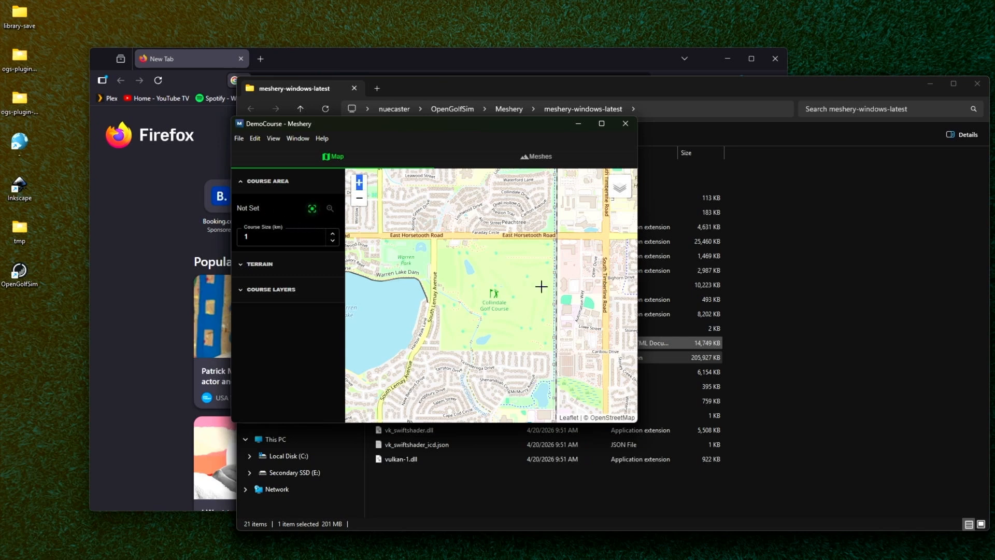
{"action": "left_click", "coordinate": [496, 292]}
Set the course size to 0.5 km so the area boundary fits around the golf course.
{"action": "scroll", "coordinate": [498, 296], "scroll_direction": "down", "scroll_amount": 1}
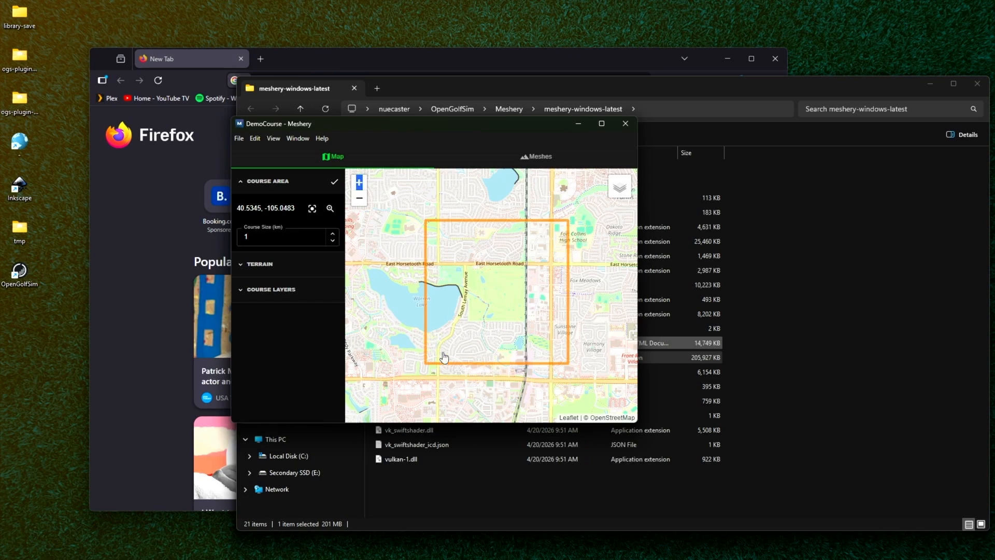
{"action": "left_click", "coordinate": [333, 241]}
{"action": "left_click", "coordinate": [333, 241]}
{"action": "left_click", "coordinate": [333, 241]}
{"action": "left_click", "coordinate": [333, 241]}
{"action": "left_click", "coordinate": [333, 241]}
{"action": "left_click", "coordinate": [333, 241]}
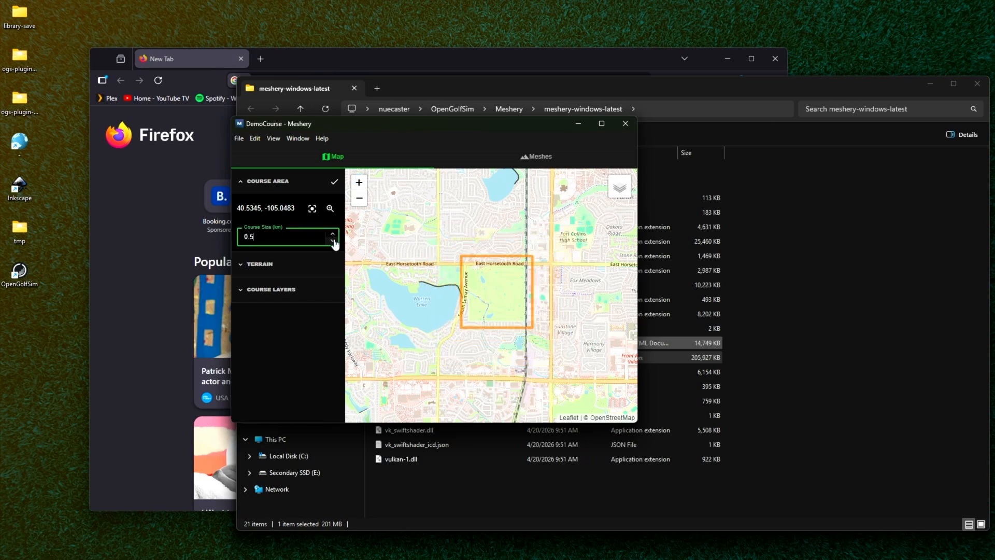
{"action": "left_click", "coordinate": [333, 241]}
{"action": "left_click", "coordinate": [502, 305]}
{"action": "scroll", "coordinate": [501, 306], "scroll_direction": "up", "scroll_amount": 1}
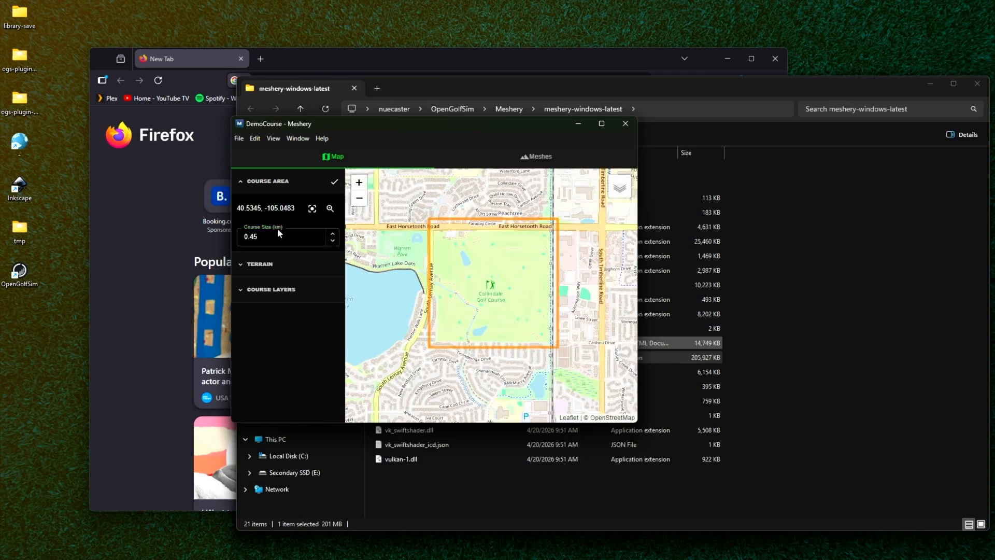
{"action": "left_click", "coordinate": [333, 233]}
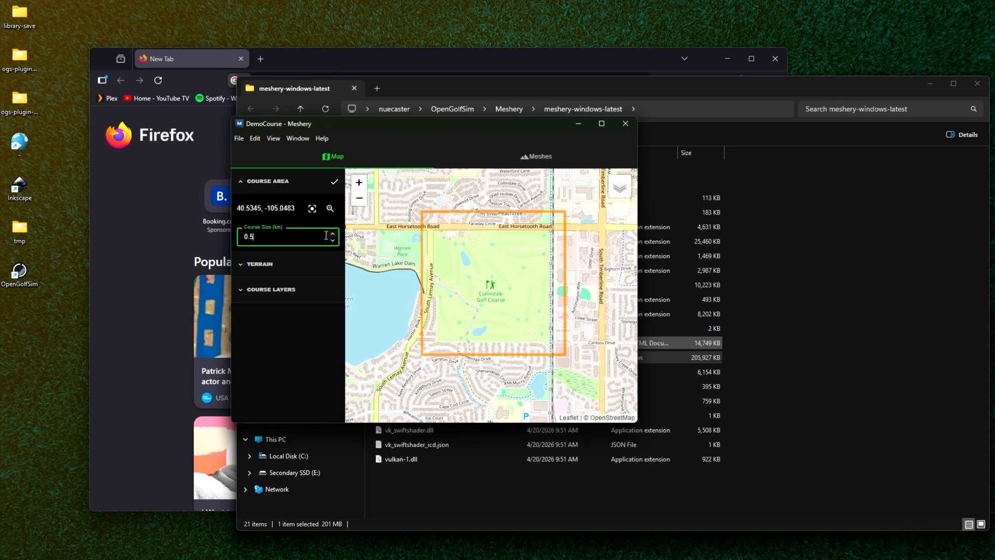
{"action": "left_click", "coordinate": [333, 233]}
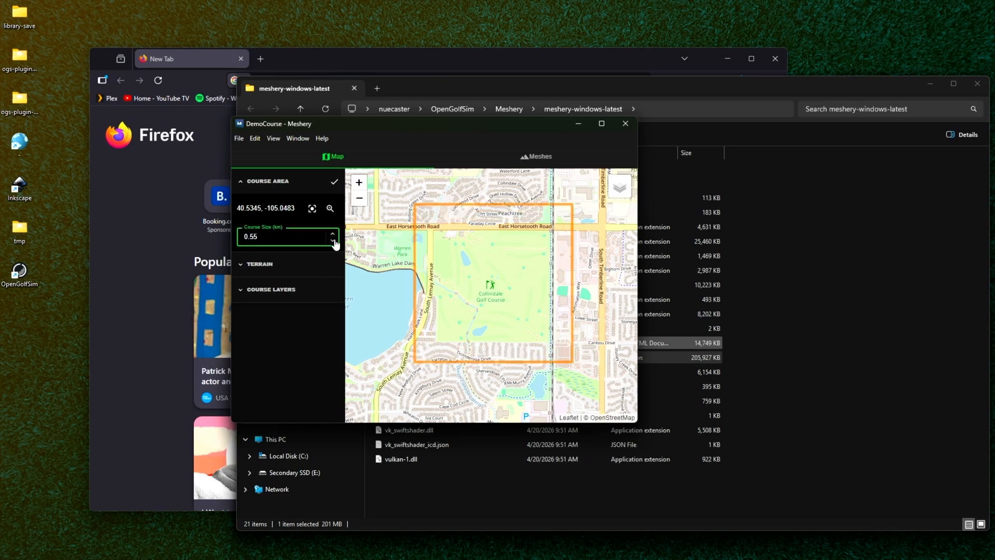
{"action": "left_click", "coordinate": [334, 241]}
{"action": "left_click_drag", "start_coordinate": [517, 303], "coordinate": [528, 310]}
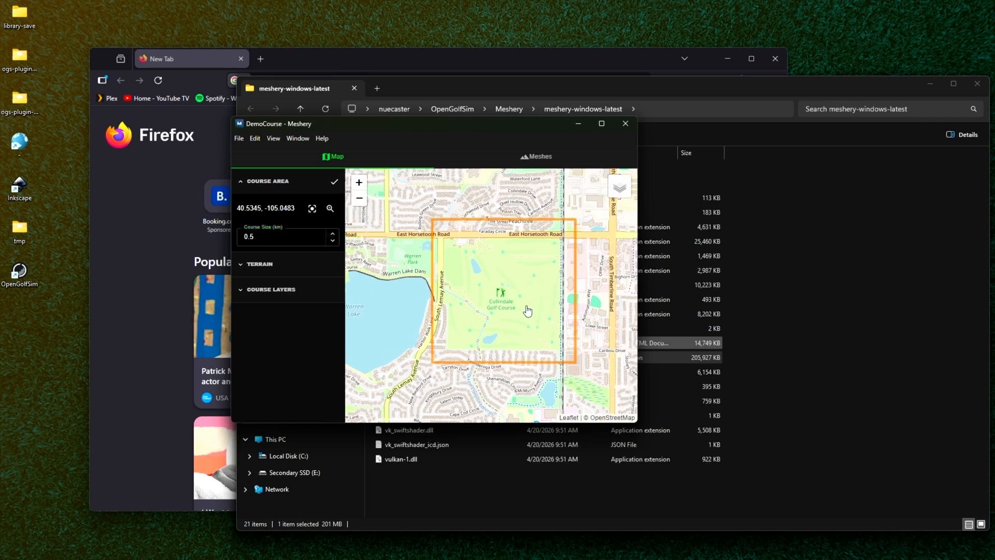
{"action": "left_click_drag", "start_coordinate": [443, 257], "coordinate": [424, 258]}
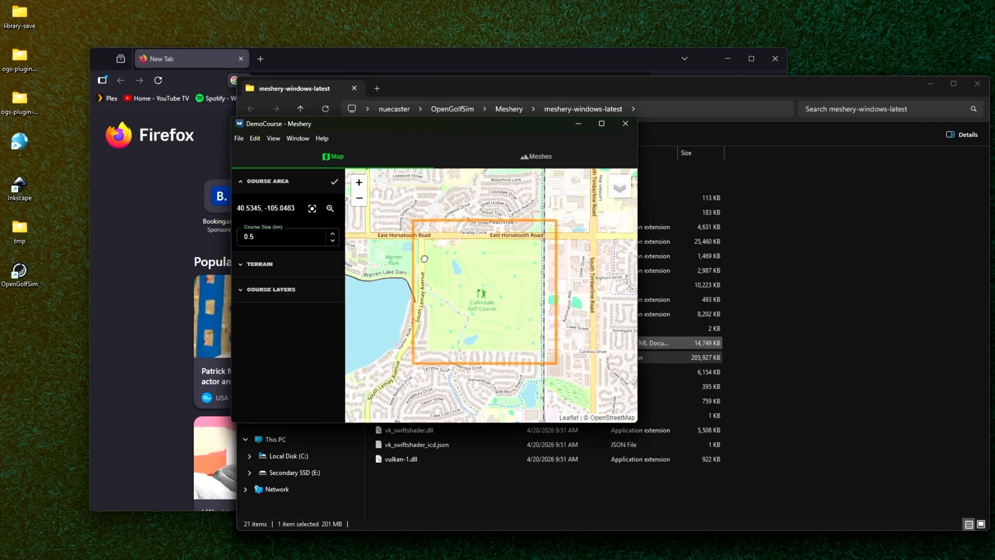
Download the USGS_LPC_CO_SoPlatteRiver_Lot2a_2013_LAS_2015 lidar terrain data for the course area at resolution 1.
{"action": "left_click", "coordinate": [271, 264]}
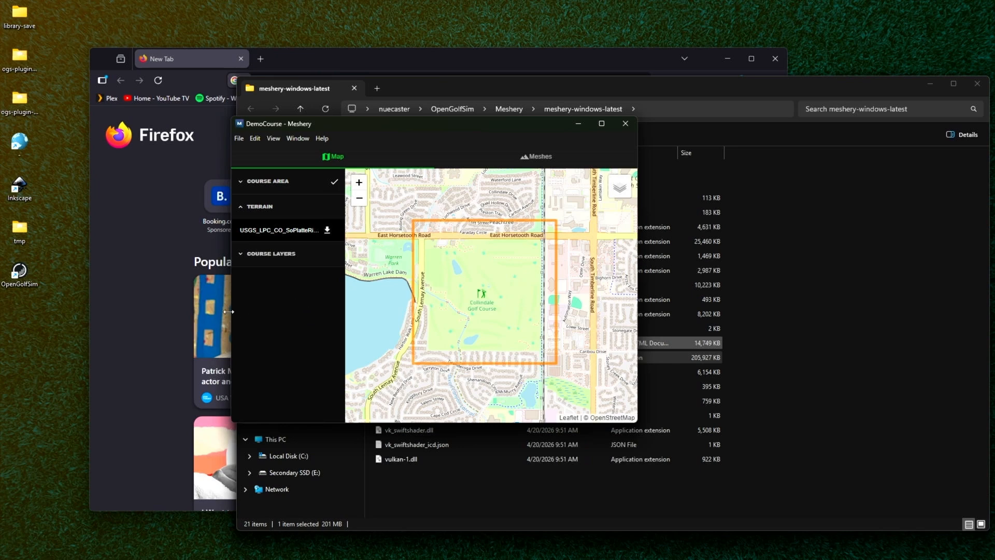
{"action": "left_click_drag", "start_coordinate": [228, 311], "coordinate": [192, 314]}
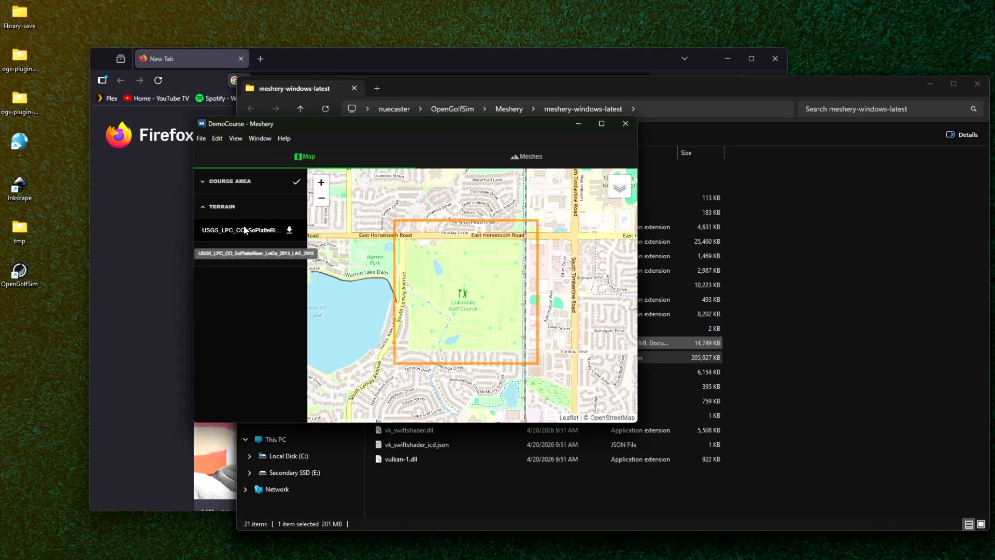
{"action": "left_click", "coordinate": [289, 230]}
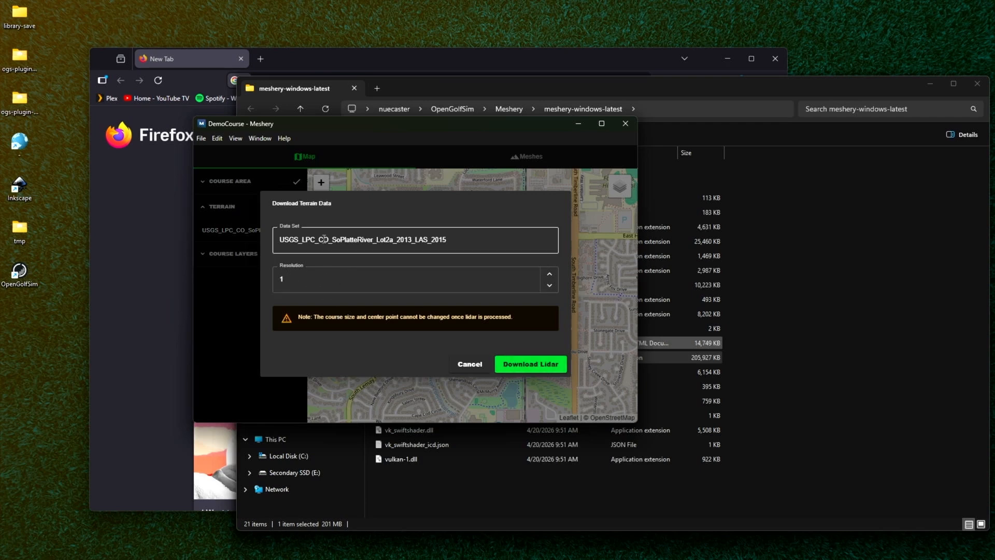
{"action": "left_click", "coordinate": [473, 364]}
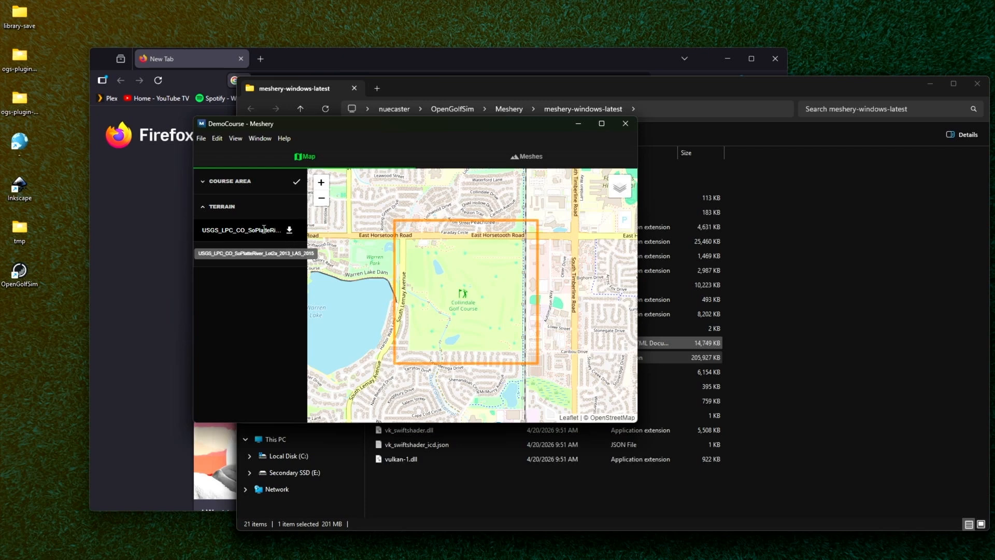
{"action": "left_click", "coordinate": [289, 230]}
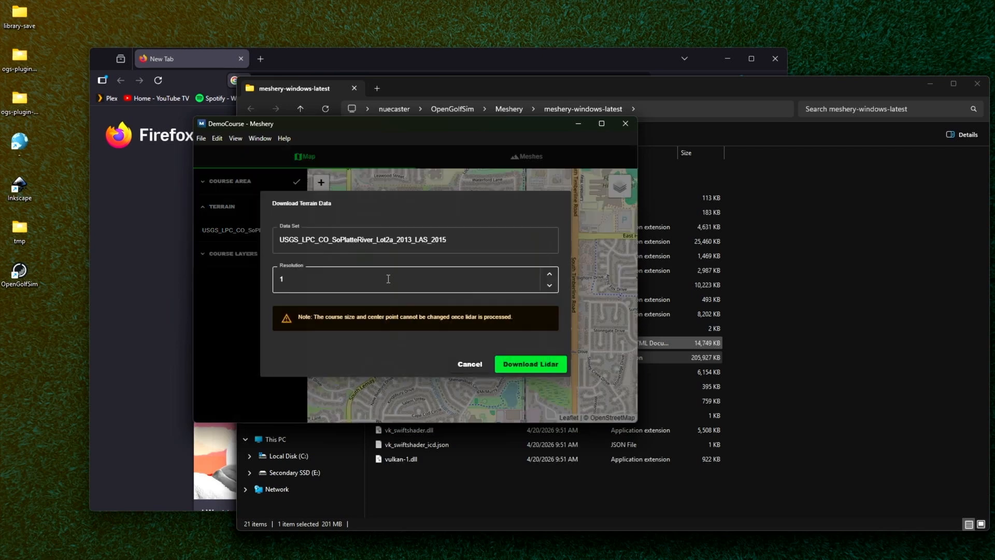
{"action": "left_click", "coordinate": [527, 362]}
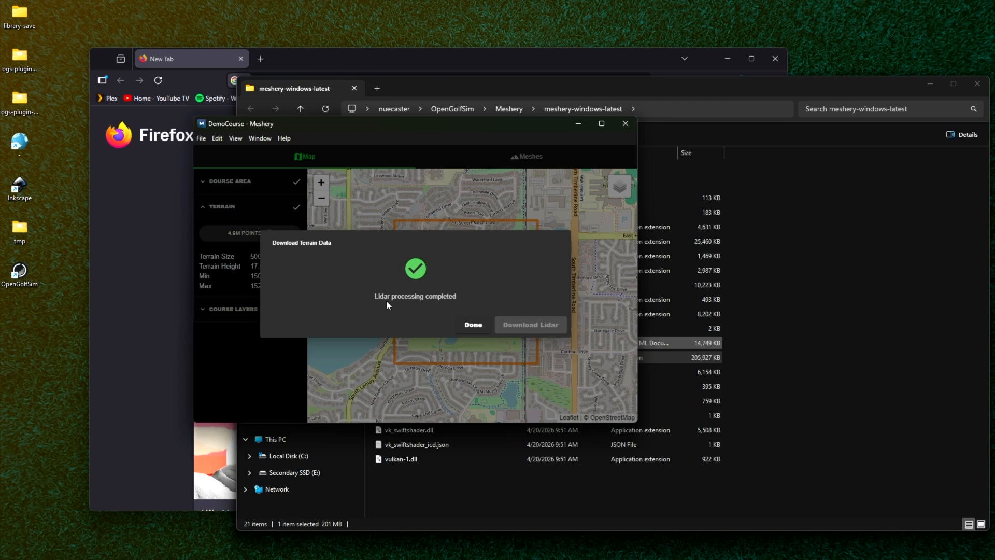
{"action": "left_click", "coordinate": [474, 326]}
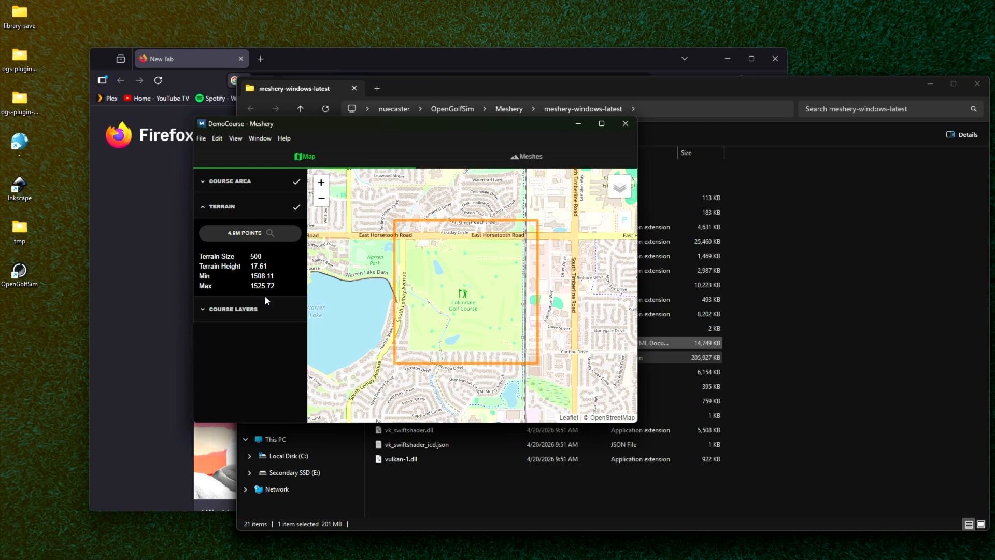
Generate the Hillshade course layer from the terrain and check it over the course area.
{"action": "left_click", "coordinate": [232, 309]}
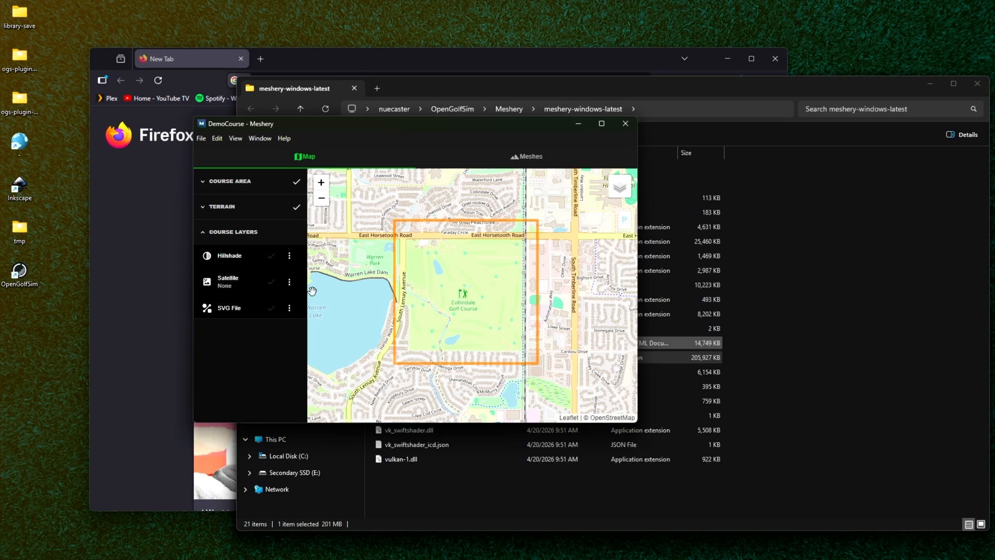
{"action": "left_click", "coordinate": [289, 257]}
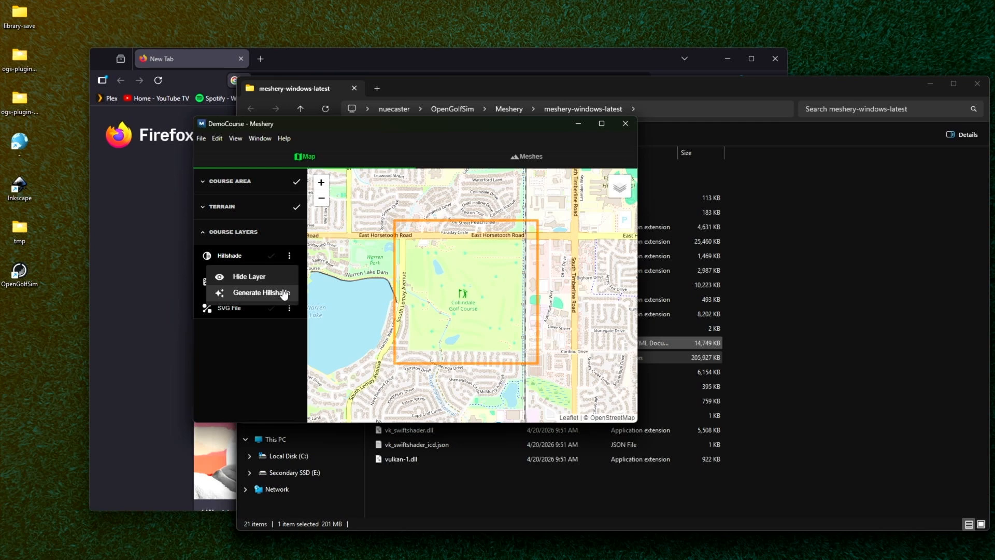
{"action": "left_click", "coordinate": [282, 292]}
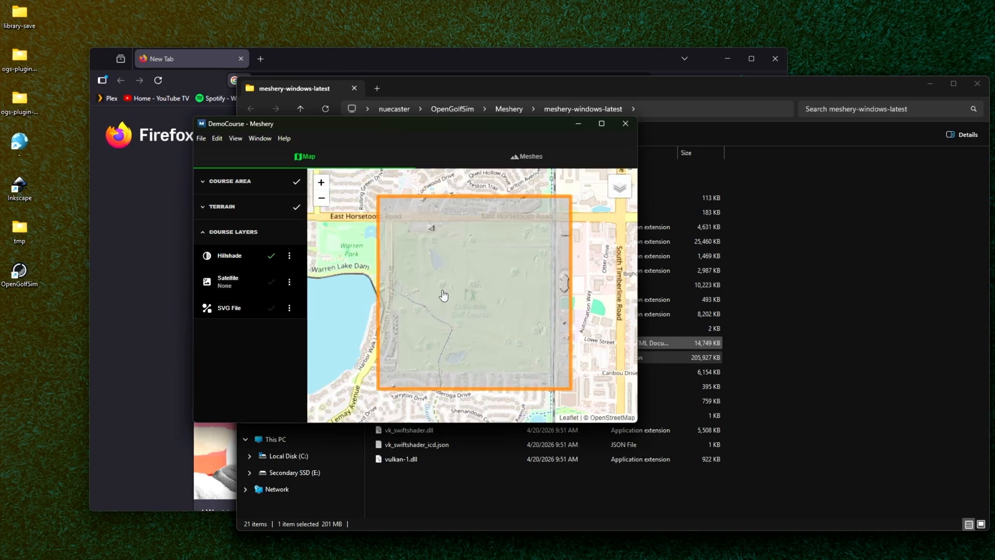
{"action": "scroll", "coordinate": [443, 295], "scroll_direction": "up", "scroll_amount": 1}
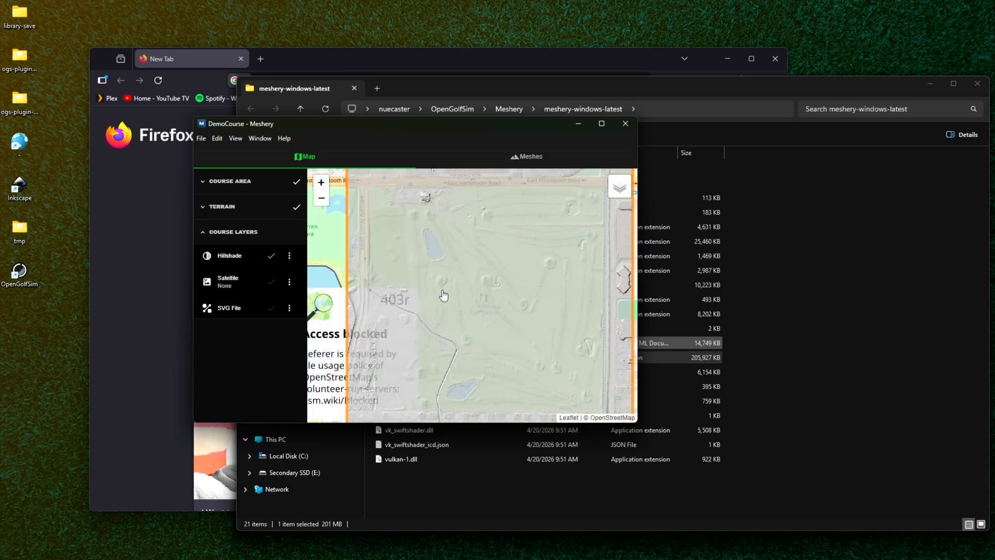
{"action": "scroll", "coordinate": [443, 295], "scroll_direction": "down", "scroll_amount": 1}
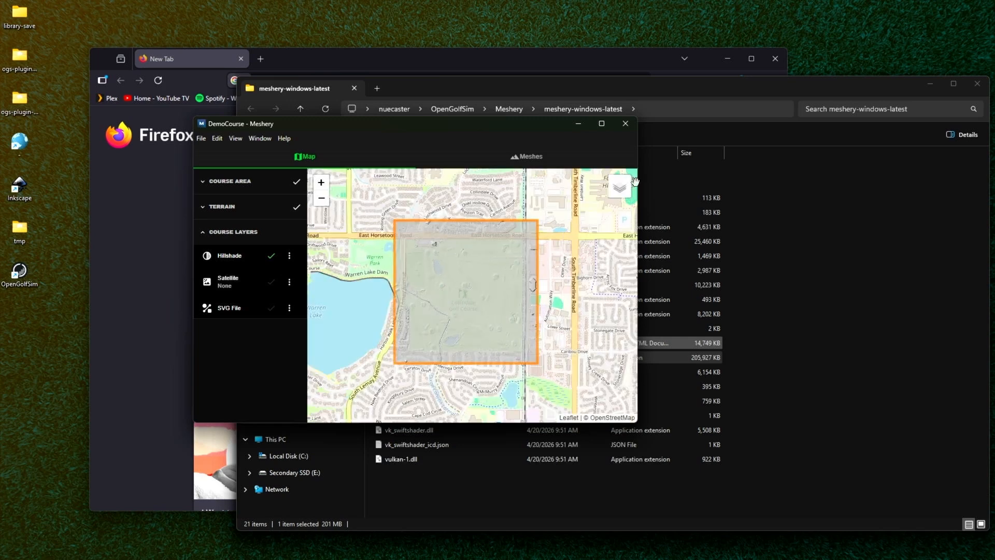
Switch the base map to Bing Satellite and hide the Hillshade layer.
{"action": "mouse_move", "coordinate": [633, 183]}
{"action": "left_click", "coordinate": [589, 196]}
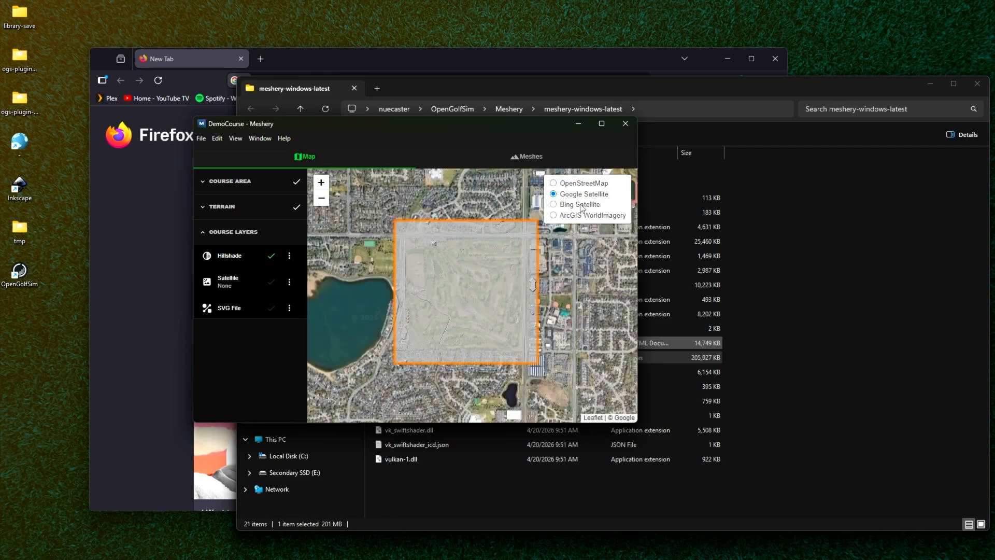
{"action": "left_click", "coordinate": [581, 207]}
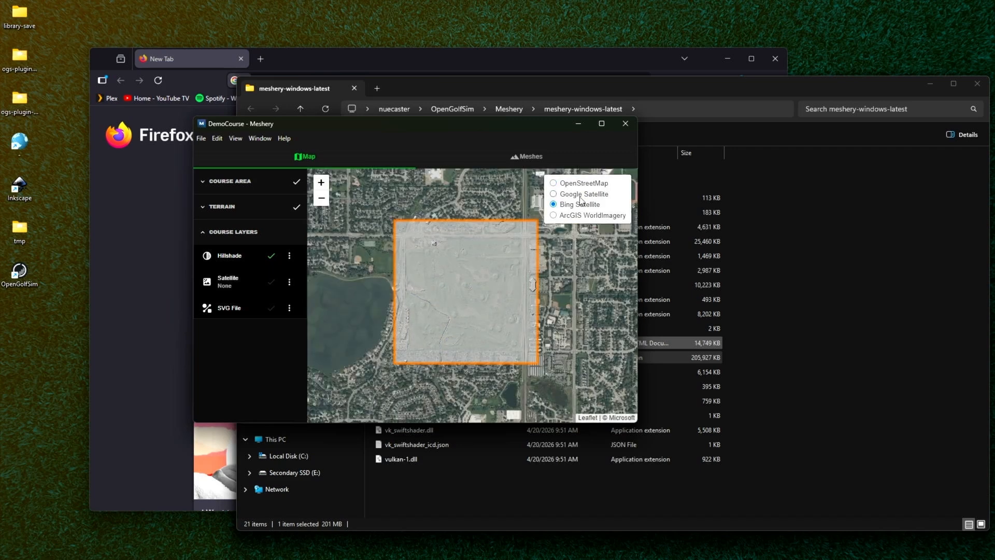
{"action": "left_click", "coordinate": [289, 257]}
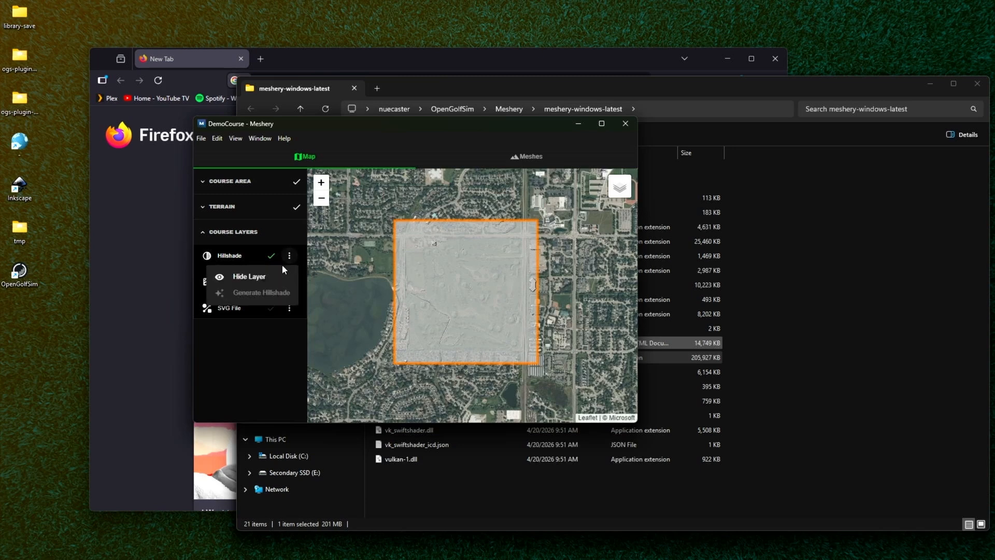
{"action": "left_click", "coordinate": [285, 276]}
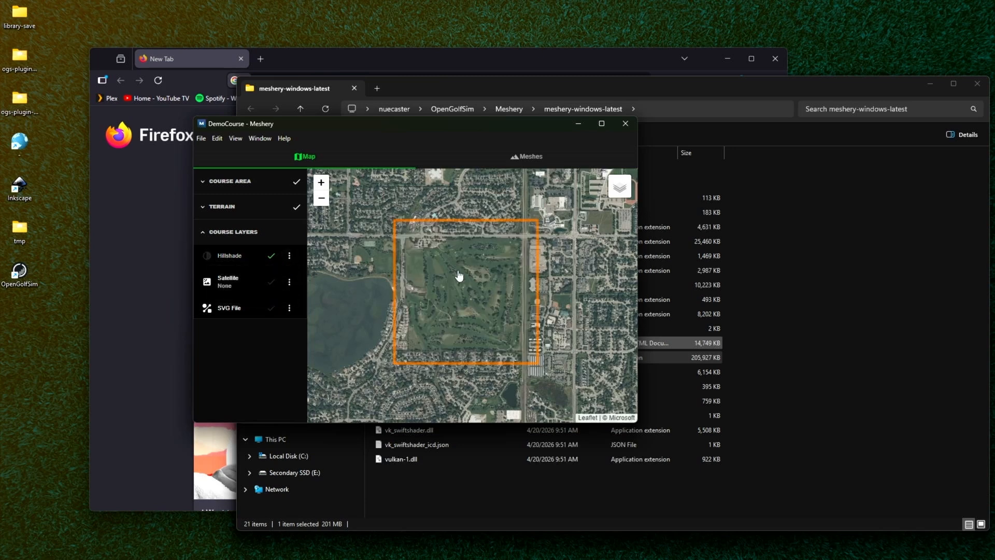
Compare the Google Satellite, Bing Satellite and ArcGIS WorldImagery base maps over the golf course, finishing on Bing Satellite.
{"action": "scroll", "coordinate": [459, 275], "scroll_direction": "up", "scroll_amount": 1}
{"action": "mouse_move", "coordinate": [620, 187]}
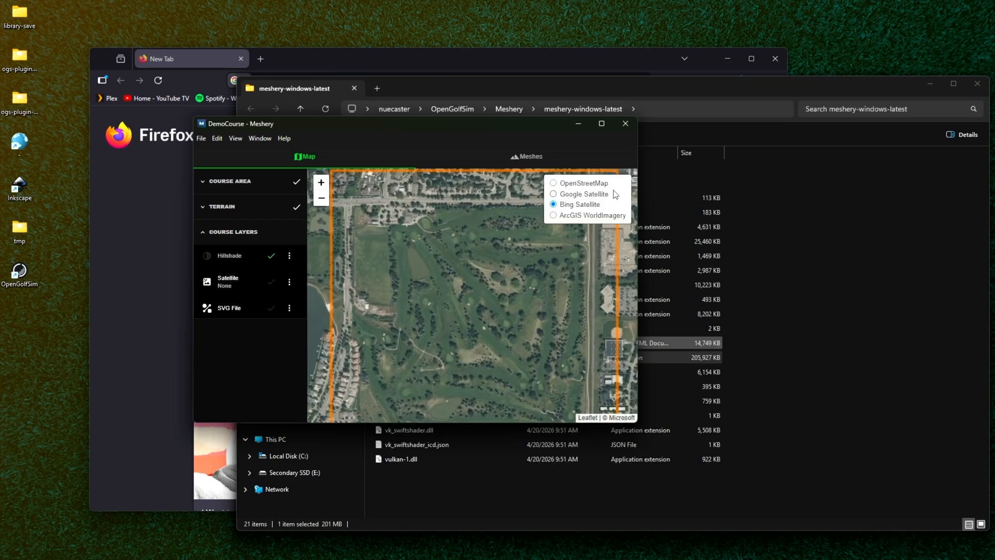
{"action": "left_click", "coordinate": [589, 199]}
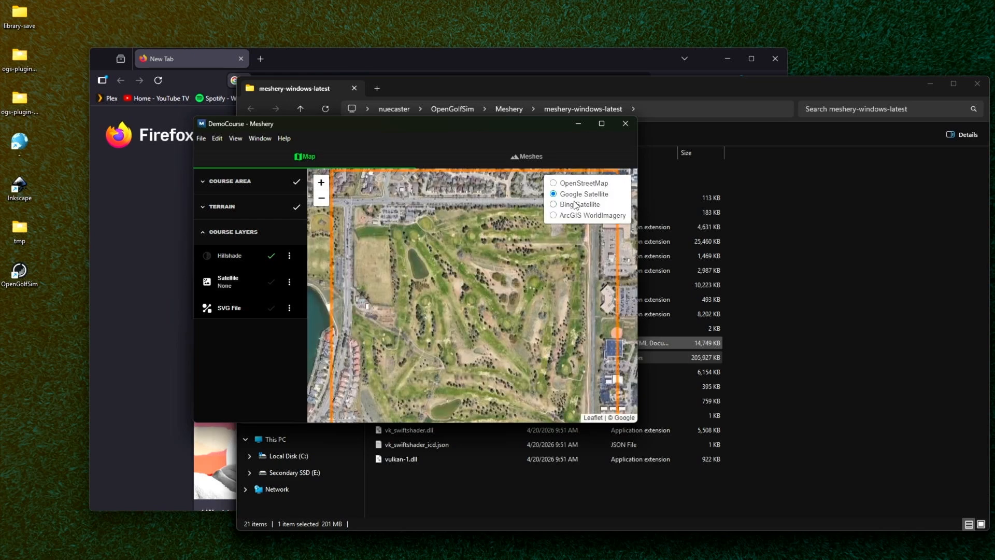
{"action": "left_click", "coordinate": [573, 208]}
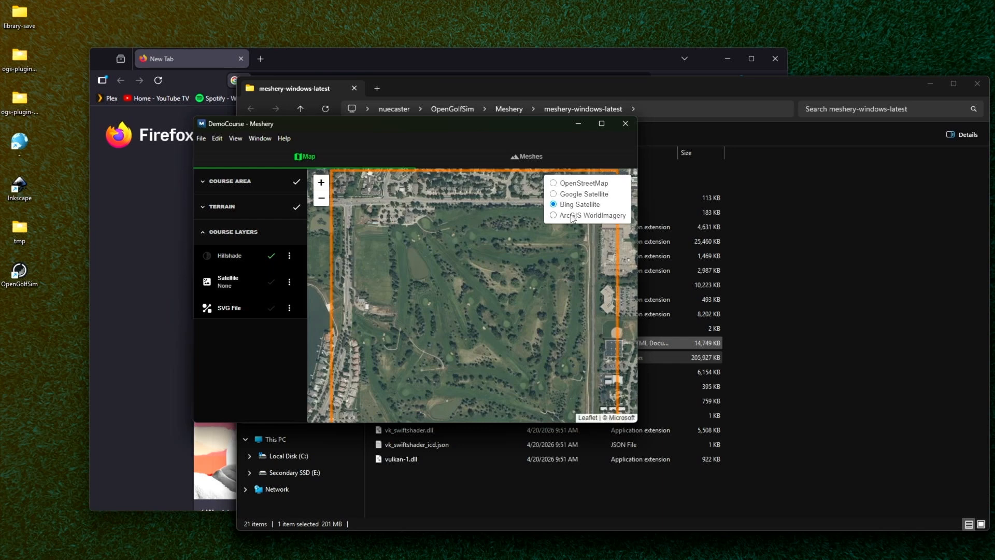
{"action": "left_click", "coordinate": [572, 215]}
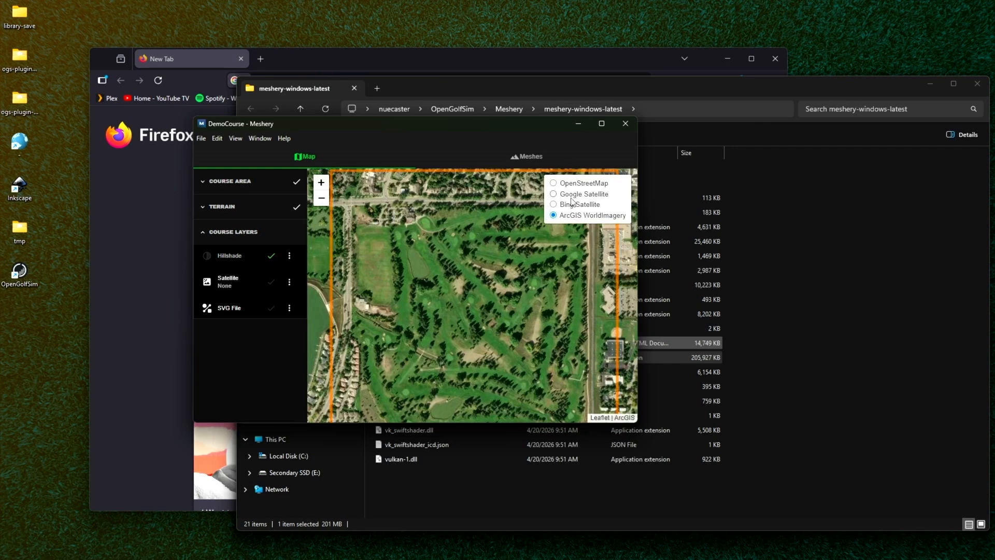
{"action": "left_click", "coordinate": [573, 203]}
{"action": "left_click", "coordinate": [571, 196]}
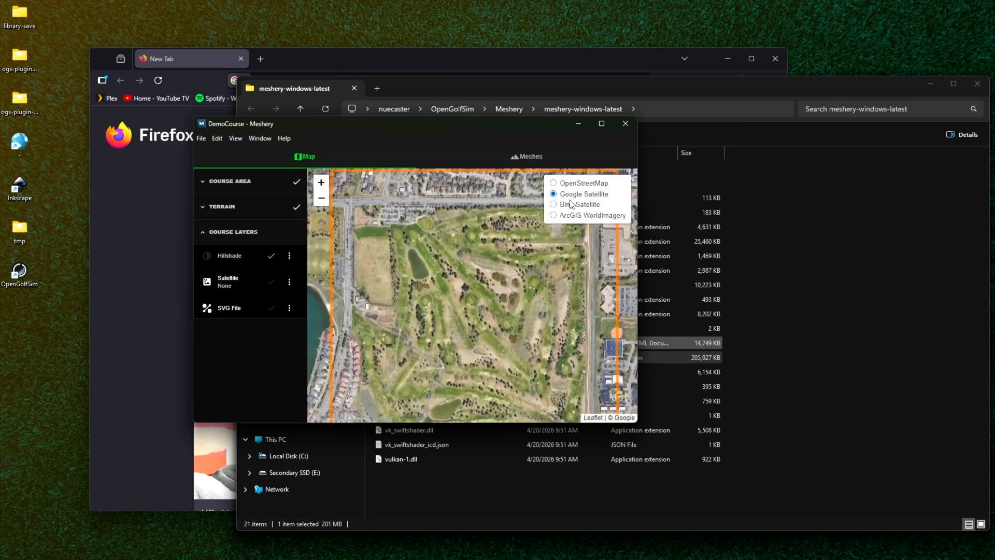
{"action": "left_click", "coordinate": [570, 207]}
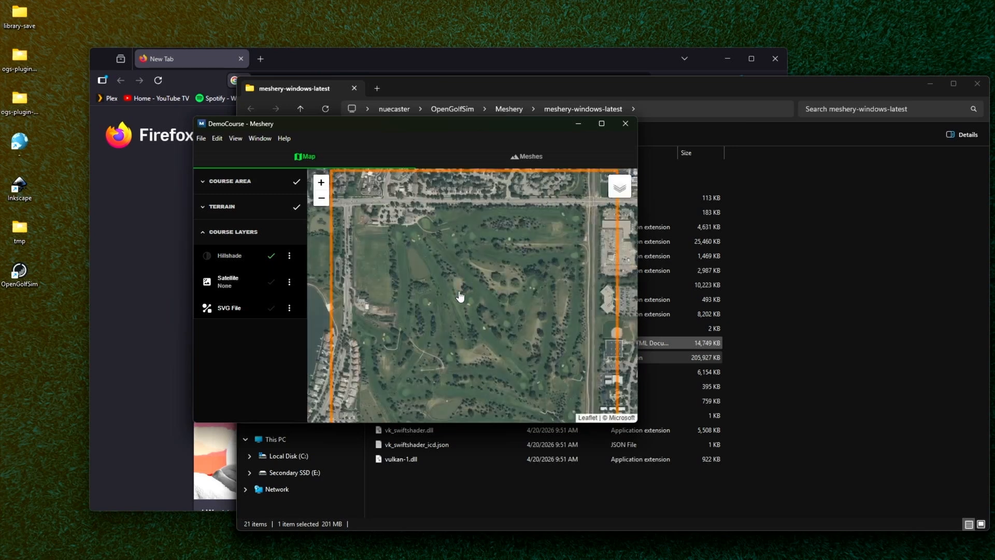
Generate the Satellite course layer using Bing Satellite as the source.
{"action": "left_click", "coordinate": [291, 283]}
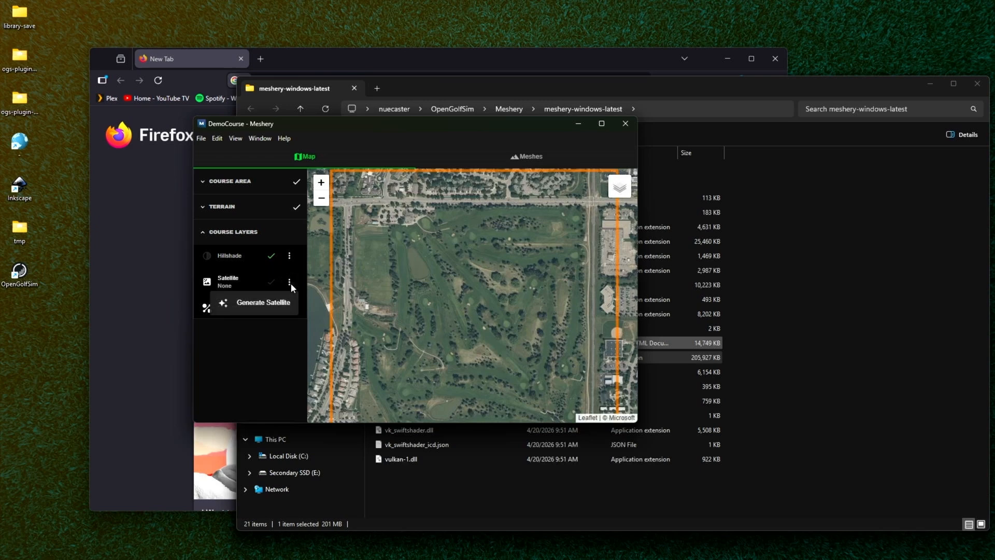
{"action": "left_click", "coordinate": [280, 305]}
{"action": "left_click", "coordinate": [318, 301]}
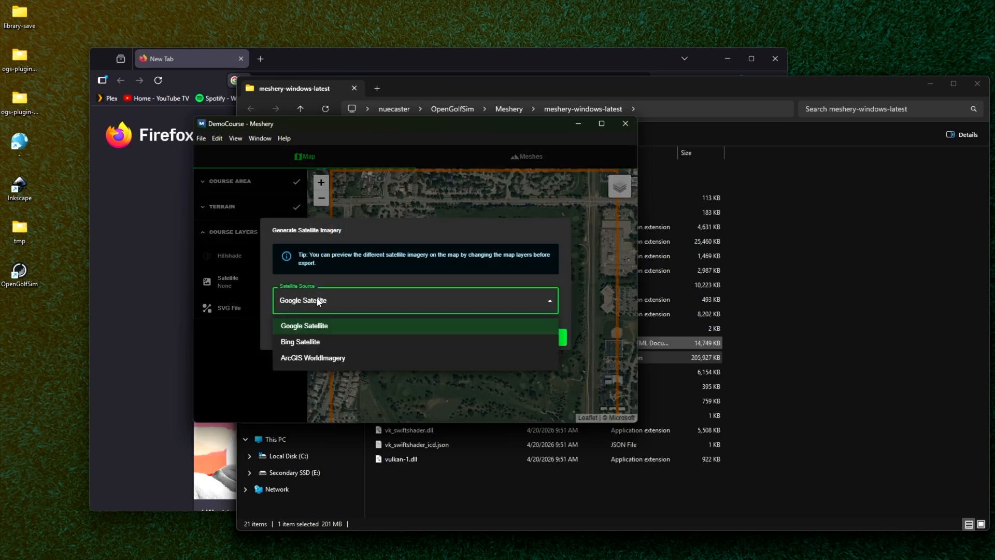
{"action": "left_click", "coordinate": [317, 343]}
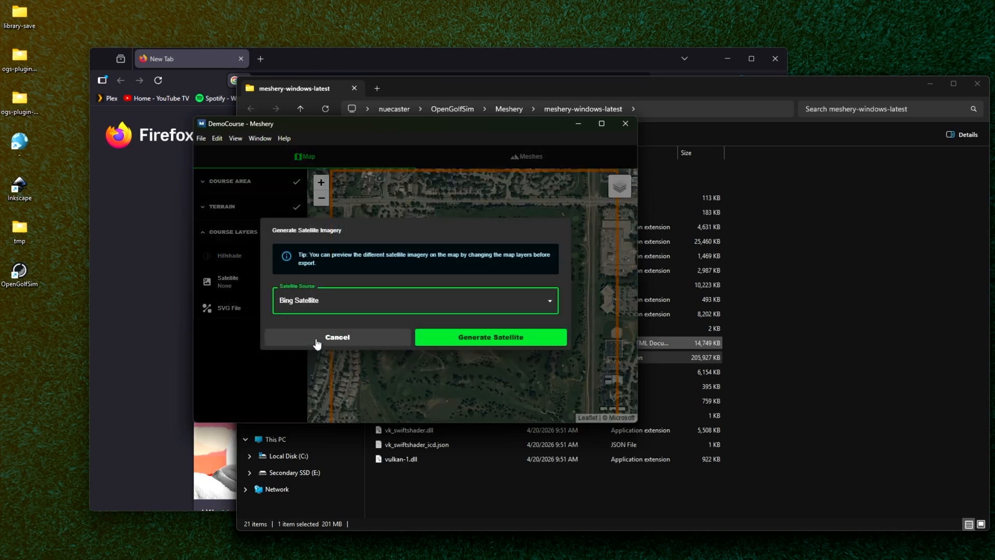
{"action": "left_click", "coordinate": [450, 340]}
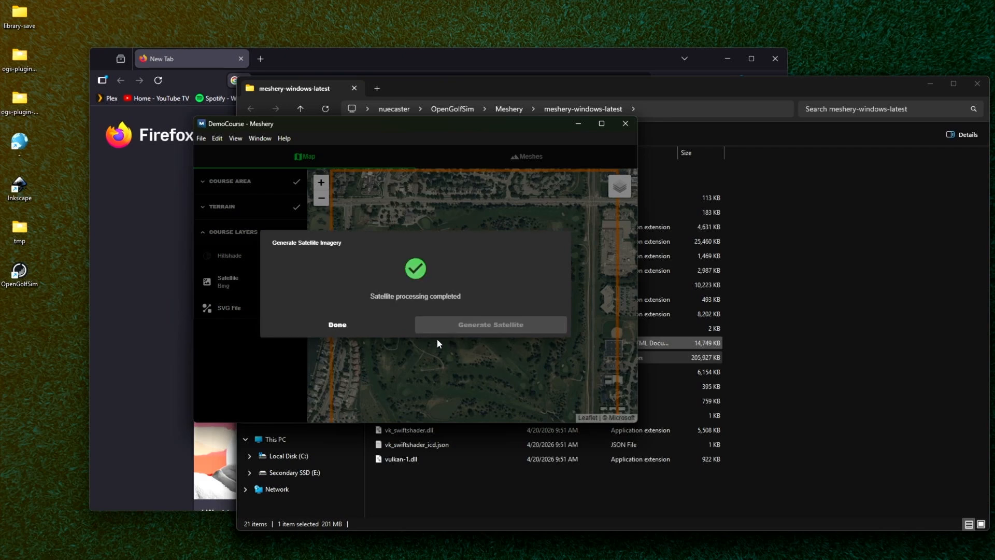
{"action": "left_click", "coordinate": [334, 325]}
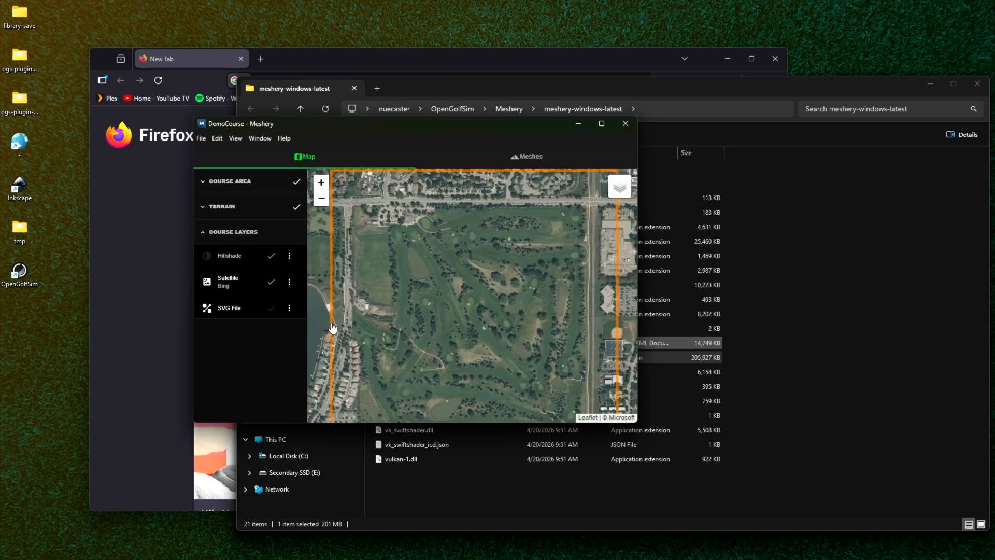
{"action": "scroll", "coordinate": [390, 311], "scroll_direction": "down", "scroll_amount": 1}
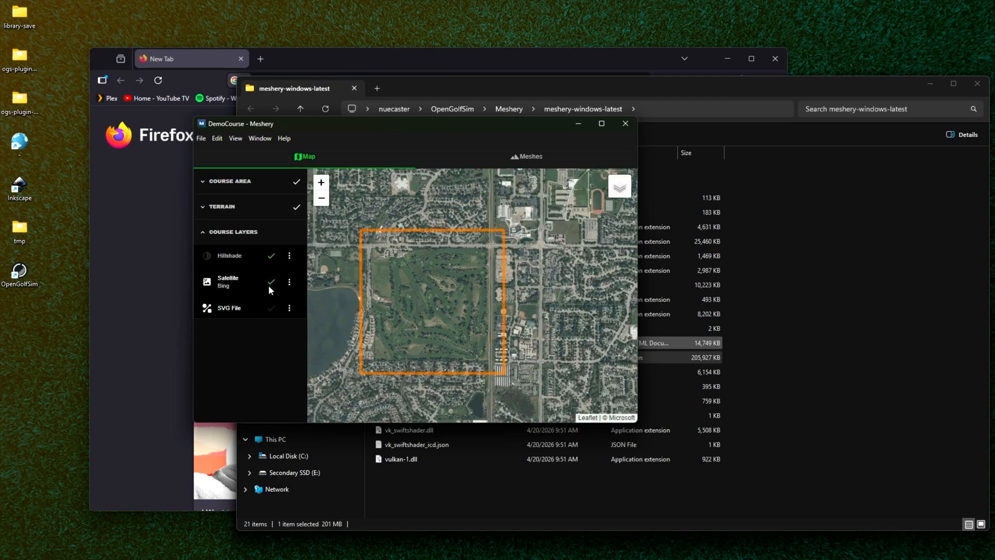
{"action": "left_click", "coordinate": [289, 281]}
{"action": "left_click", "coordinate": [279, 303]}
{"action": "left_click", "coordinate": [289, 308]}
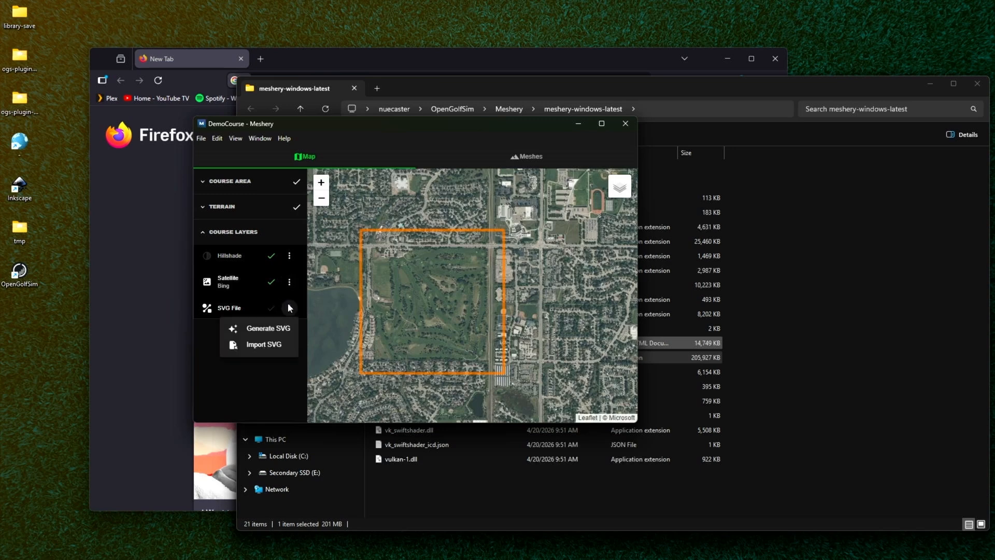
{"action": "left_click", "coordinate": [261, 330]}
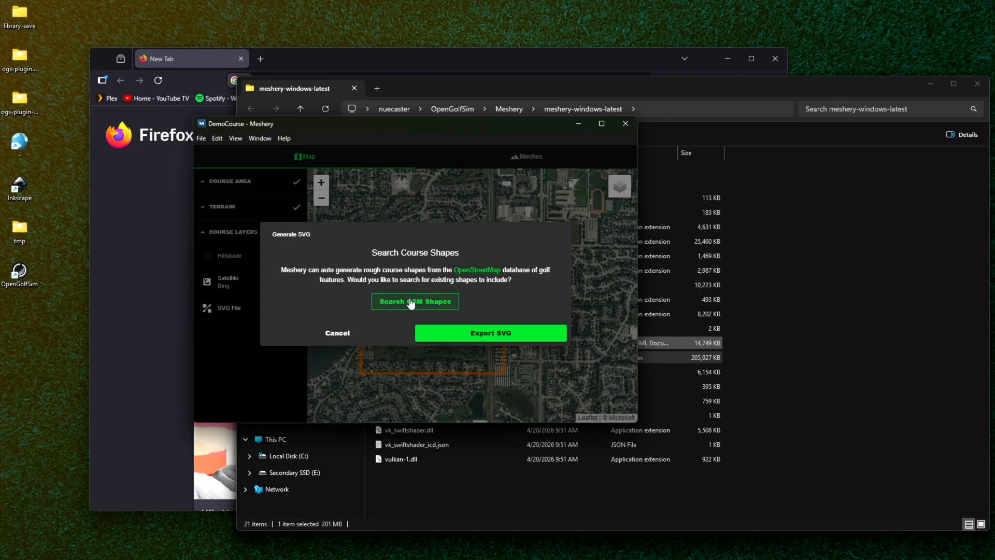
{"action": "left_click", "coordinate": [337, 333]}
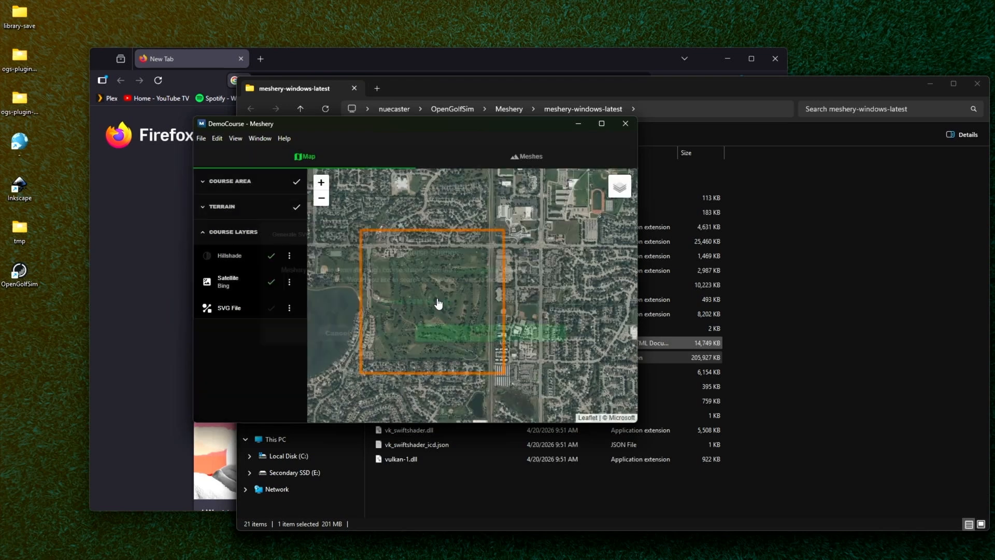
Switch the base map to OpenStreetMap and examine the golf features mapped within the course area.
{"action": "mouse_move", "coordinate": [618, 188]}
{"action": "left_click", "coordinate": [576, 183]}
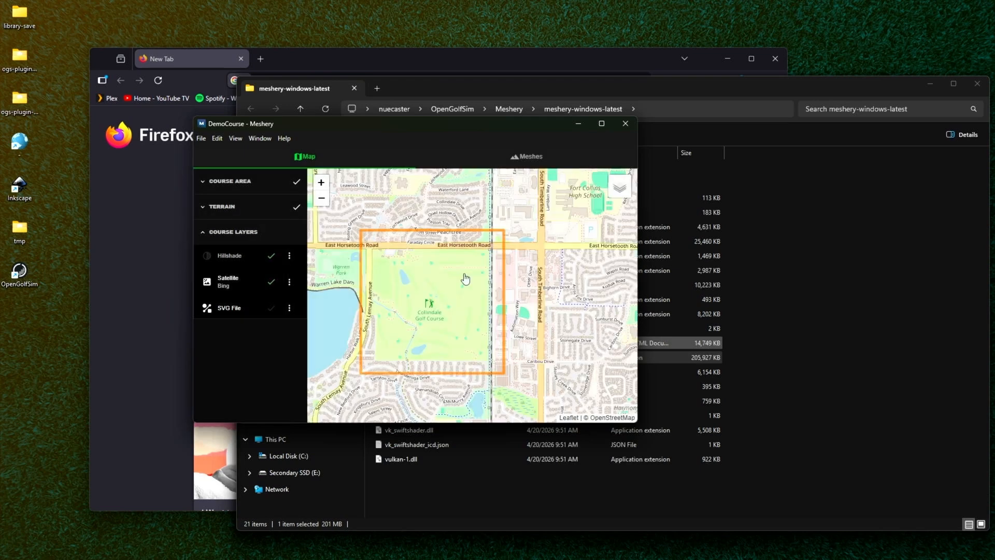
{"action": "scroll", "coordinate": [404, 294], "scroll_direction": "up", "scroll_amount": 2}
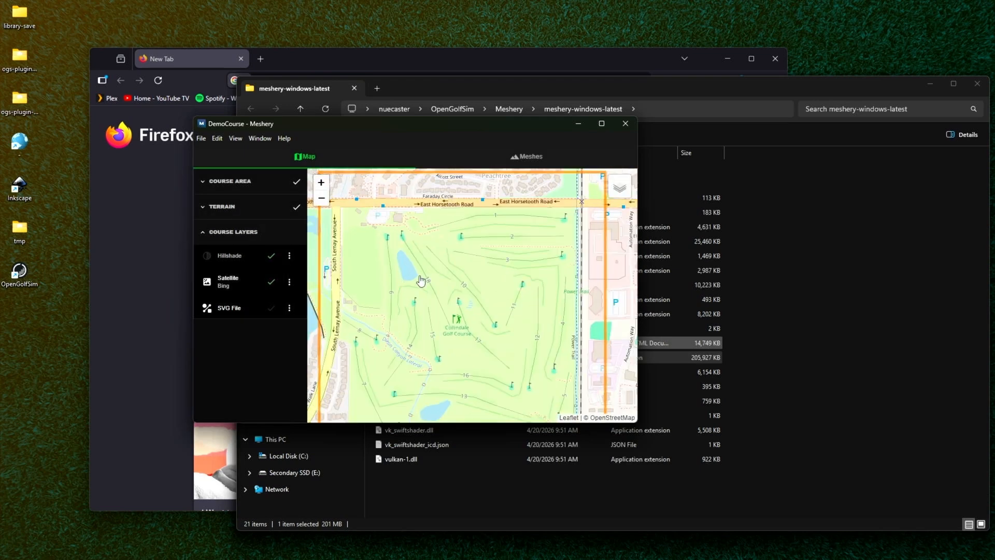
{"action": "scroll", "coordinate": [410, 286], "scroll_direction": "up", "scroll_amount": 2}
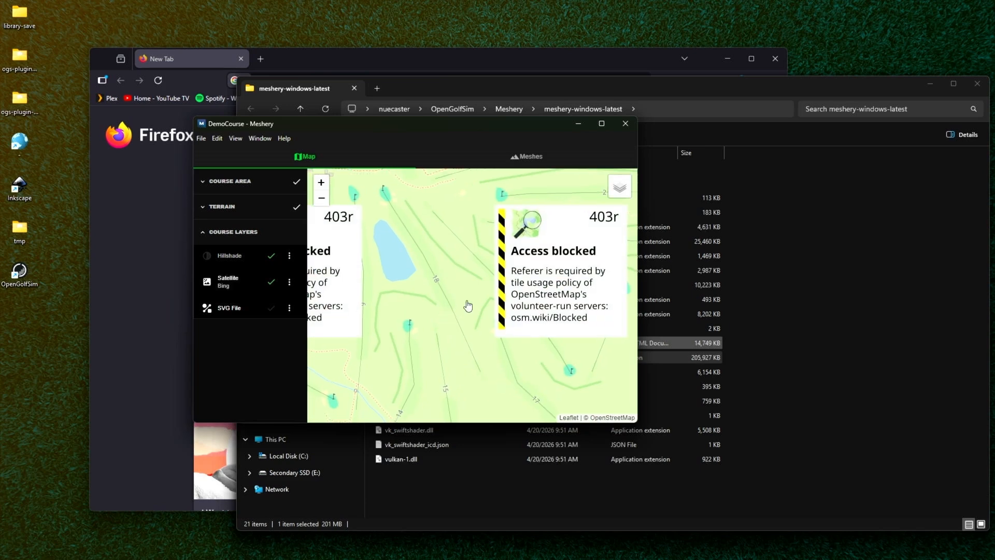
{"action": "scroll", "coordinate": [468, 306], "scroll_direction": "down", "scroll_amount": 2}
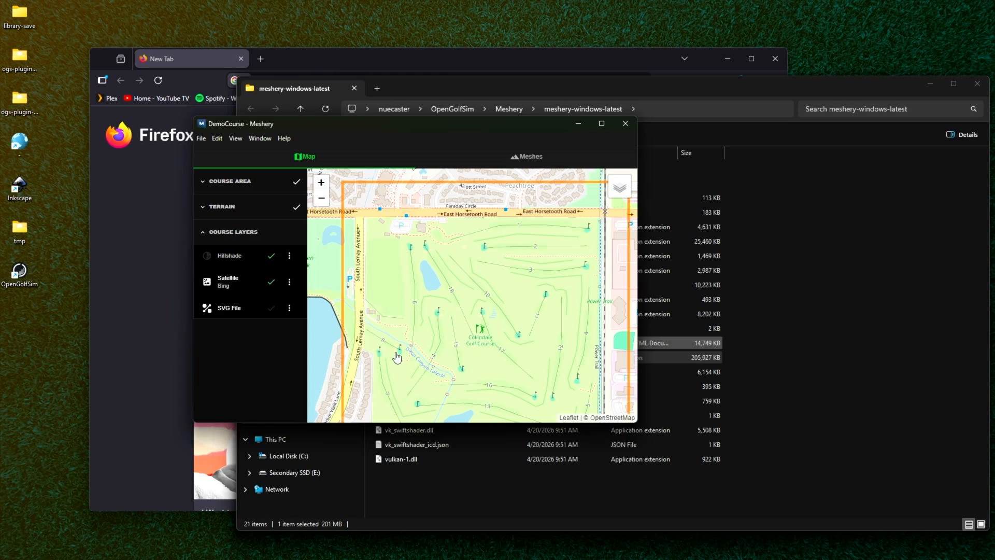
Start generating the SVG File course layer and search OpenStreetMap for existing golf shapes to include.
{"action": "left_click_drag", "start_coordinate": [377, 335], "coordinate": [347, 254]}
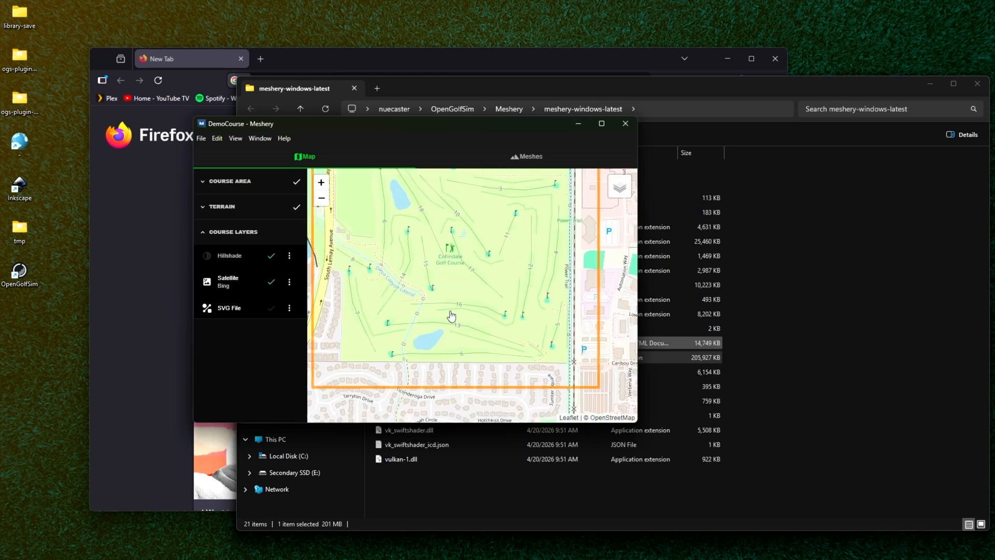
{"action": "mouse_move", "coordinate": [400, 336]}
{"action": "left_mouse_down"}
{"action": "mouse_move", "coordinate": [389, 356]}
{"action": "mouse_move", "coordinate": [405, 338]}
{"action": "mouse_move", "coordinate": [411, 346]}
{"action": "left_mouse_up"}
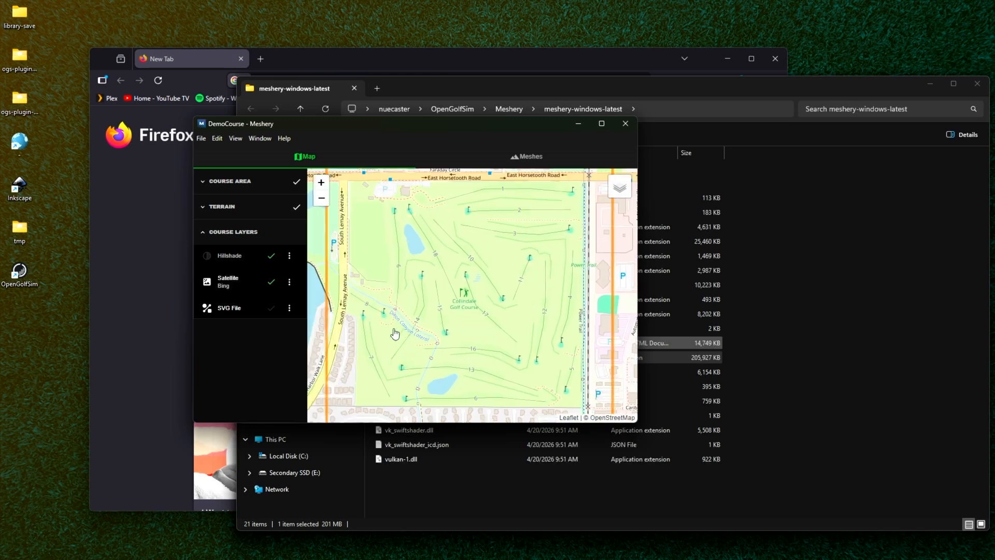
{"action": "left_click", "coordinate": [289, 308]}
{"action": "left_click", "coordinate": [281, 329]}
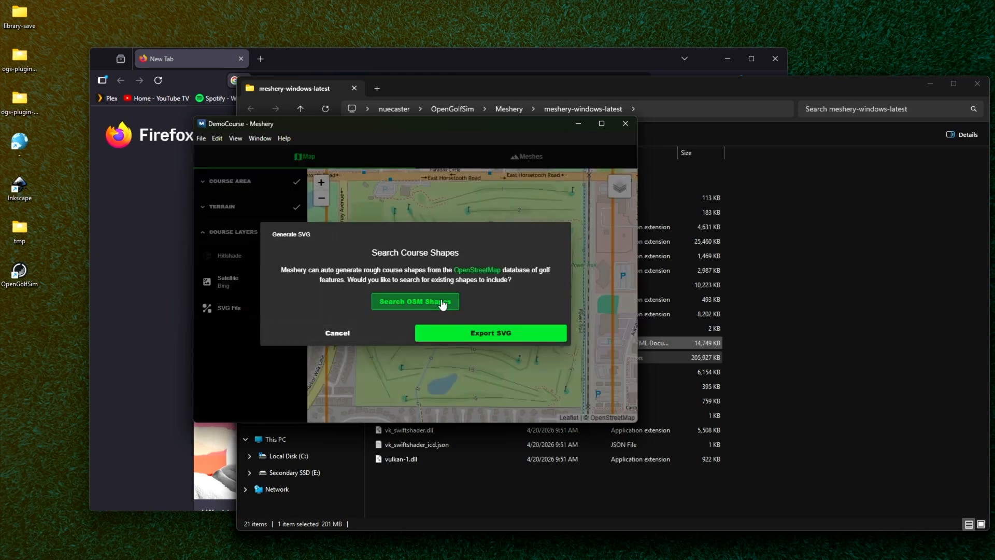
{"action": "left_click", "coordinate": [442, 305]}
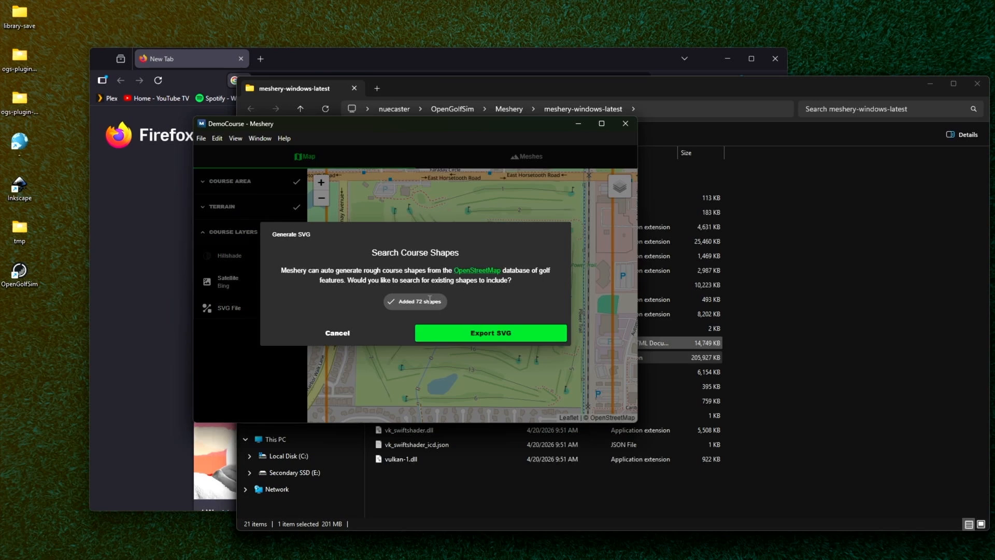
Export the generated SVG as course.svg into the DemoCourse project folder.
{"action": "left_click", "coordinate": [465, 333]}
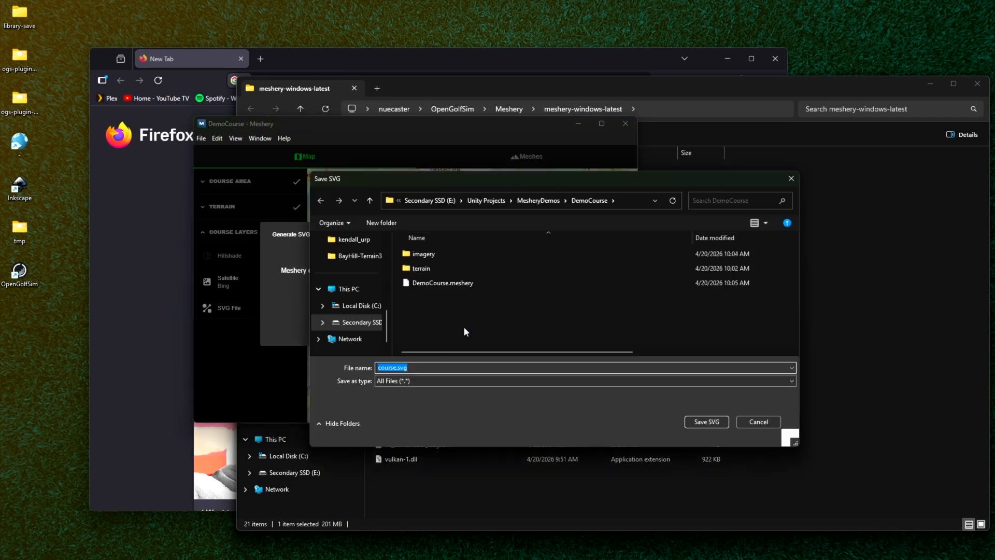
{"action": "left_click", "coordinate": [457, 312]}
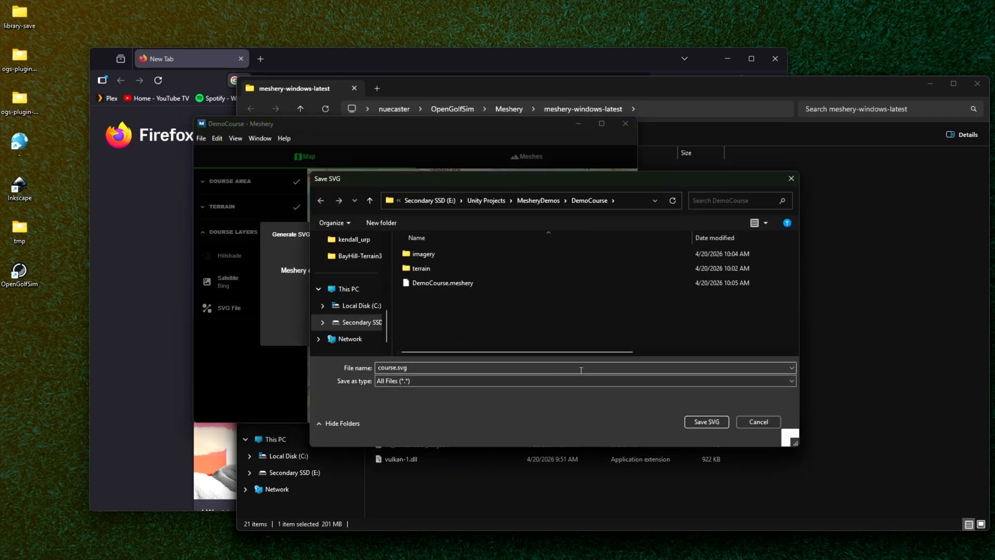
{"action": "left_click", "coordinate": [709, 420]}
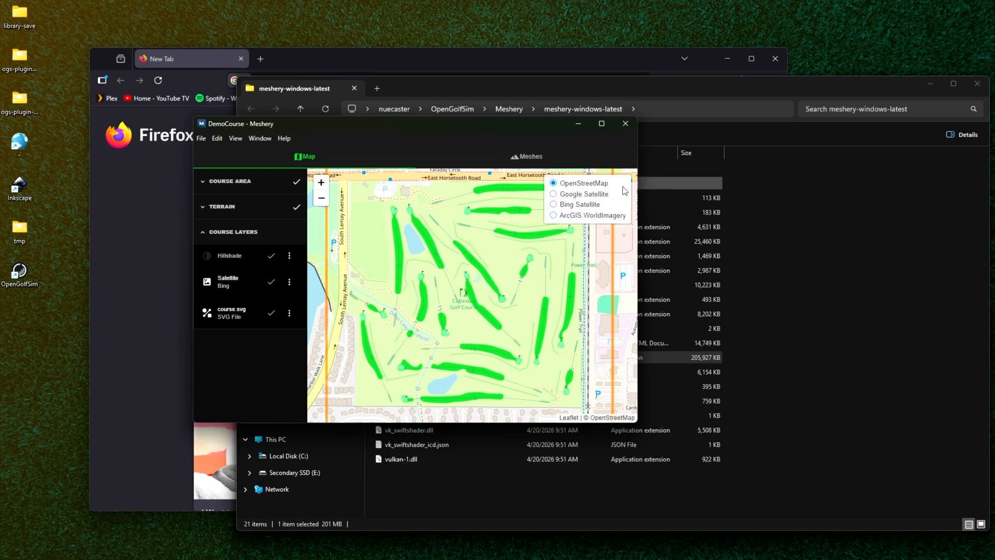
Try Google Satellite as the base map under the course shapes, then settle on Bing Satellite.
{"action": "left_click", "coordinate": [596, 196]}
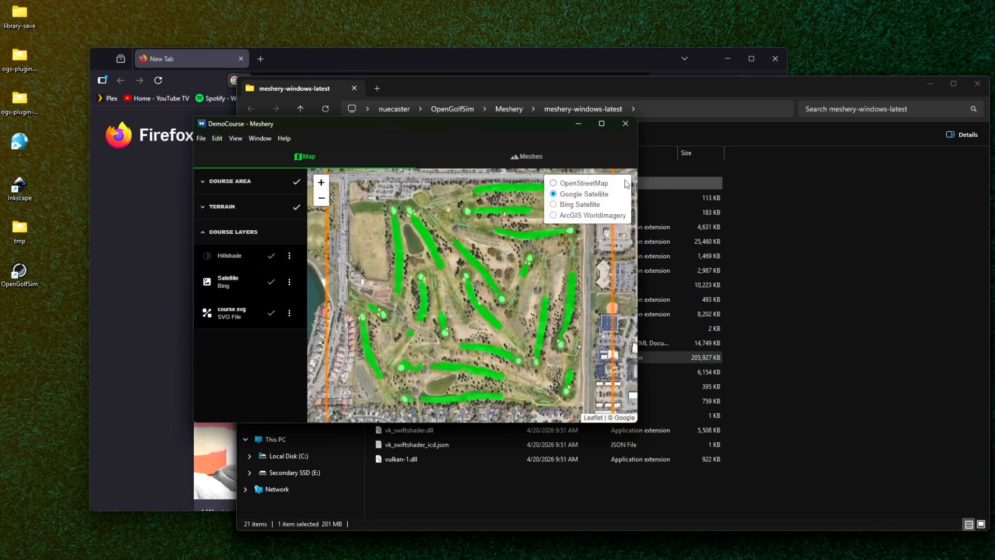
{"action": "left_click", "coordinate": [565, 205]}
{"action": "left_click_drag", "start_coordinate": [437, 312], "coordinate": [407, 304]}
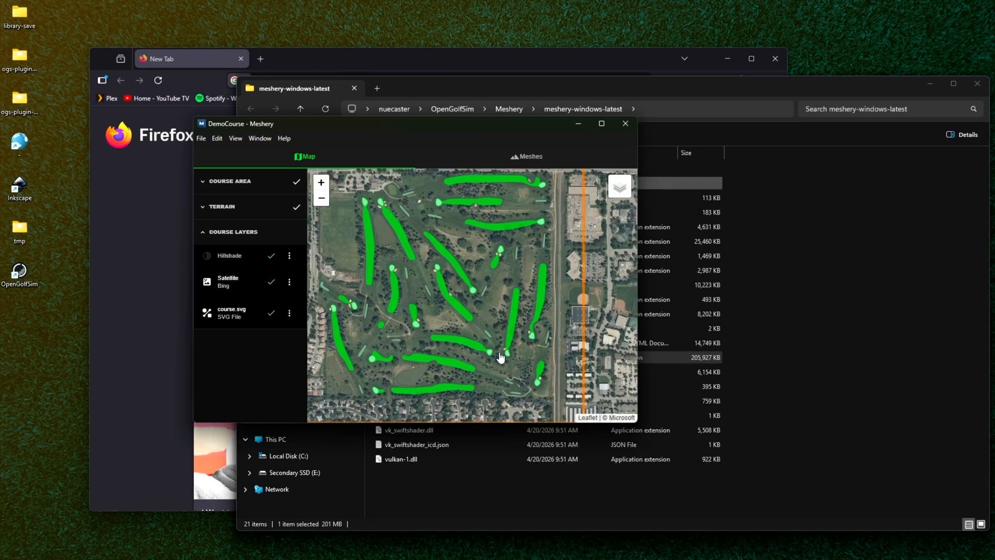
Examine how the generated fairway, green, tee and bunker shapes line up with the satellite imagery across the course.
{"action": "scroll", "coordinate": [501, 357], "scroll_direction": "up", "scroll_amount": 5}
{"action": "left_click_drag", "start_coordinate": [422, 351], "coordinate": [458, 331]}
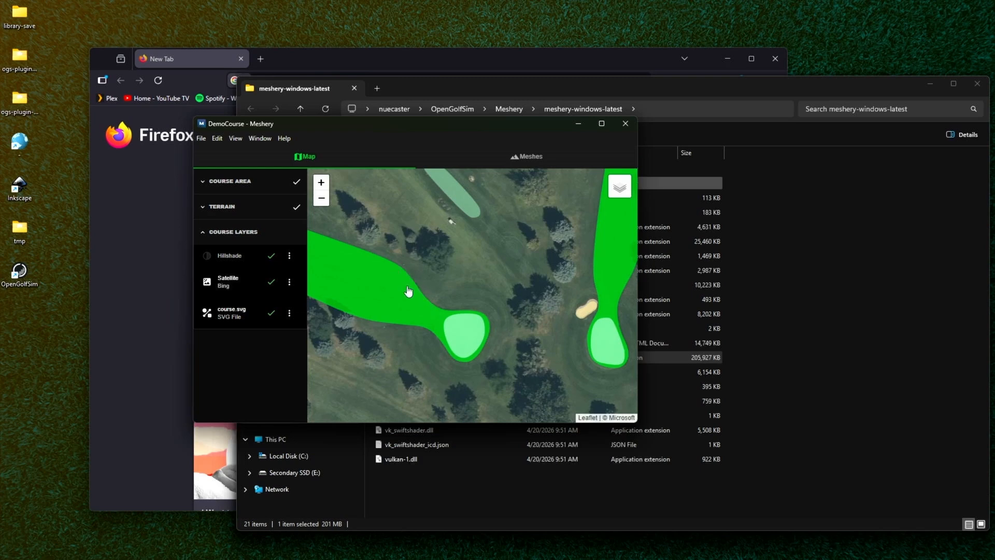
{"action": "left_click_drag", "start_coordinate": [414, 303], "coordinate": [389, 267]}
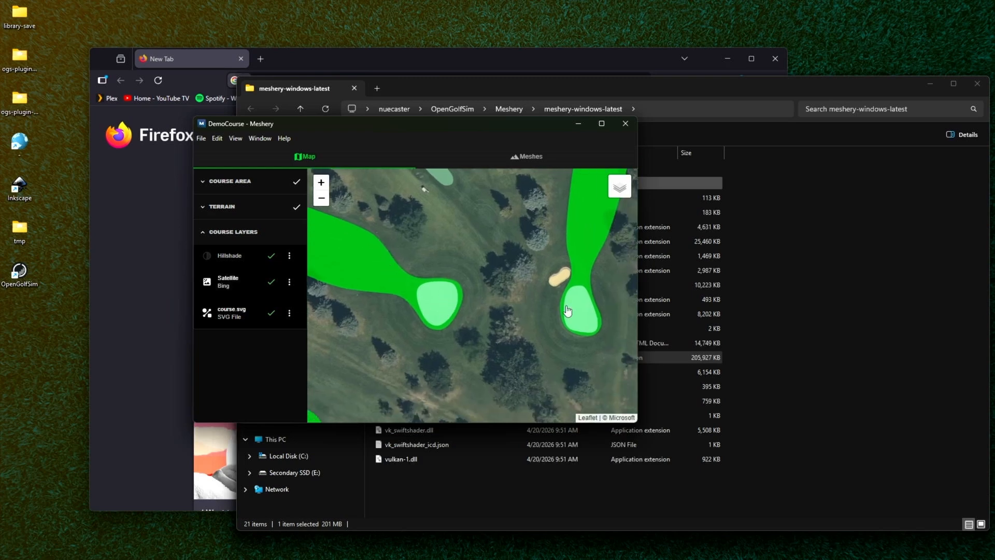
{"action": "left_click_drag", "start_coordinate": [567, 277], "coordinate": [507, 269]}
{"action": "scroll", "coordinate": [508, 269], "scroll_direction": "up", "scroll_amount": 1}
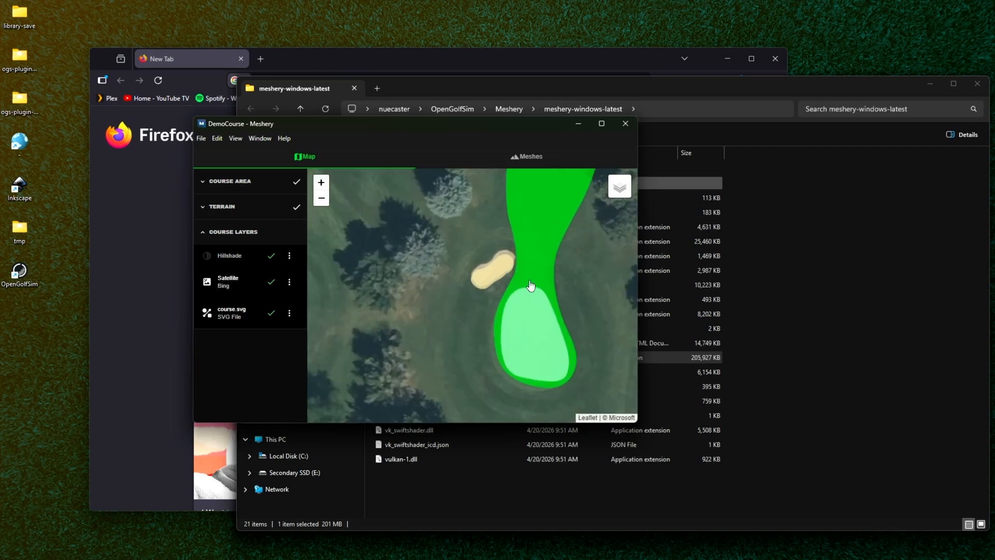
{"action": "left_click_drag", "start_coordinate": [530, 285], "coordinate": [466, 288]}
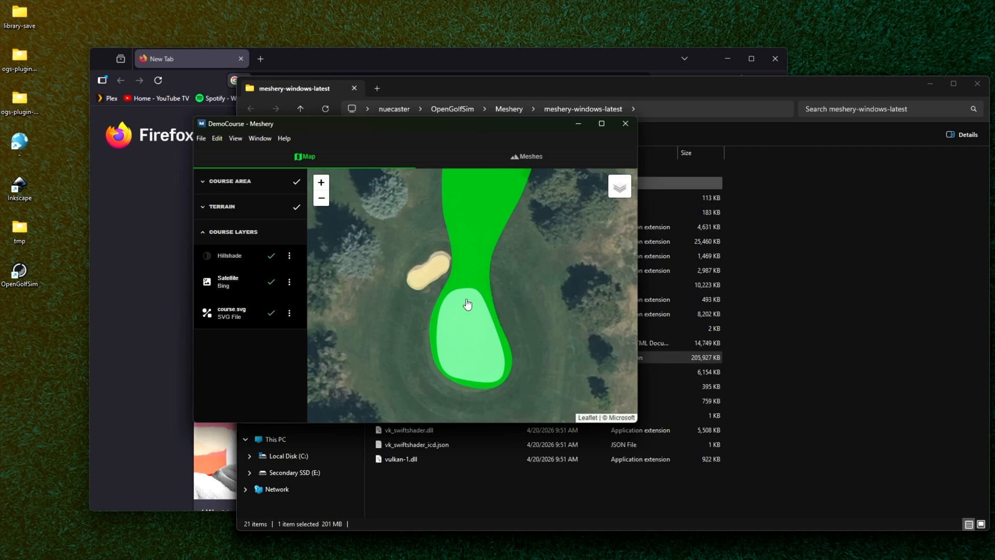
{"action": "scroll", "coordinate": [466, 296], "scroll_direction": "down", "scroll_amount": 1}
{"action": "scroll", "coordinate": [466, 295], "scroll_direction": "down", "scroll_amount": 3}
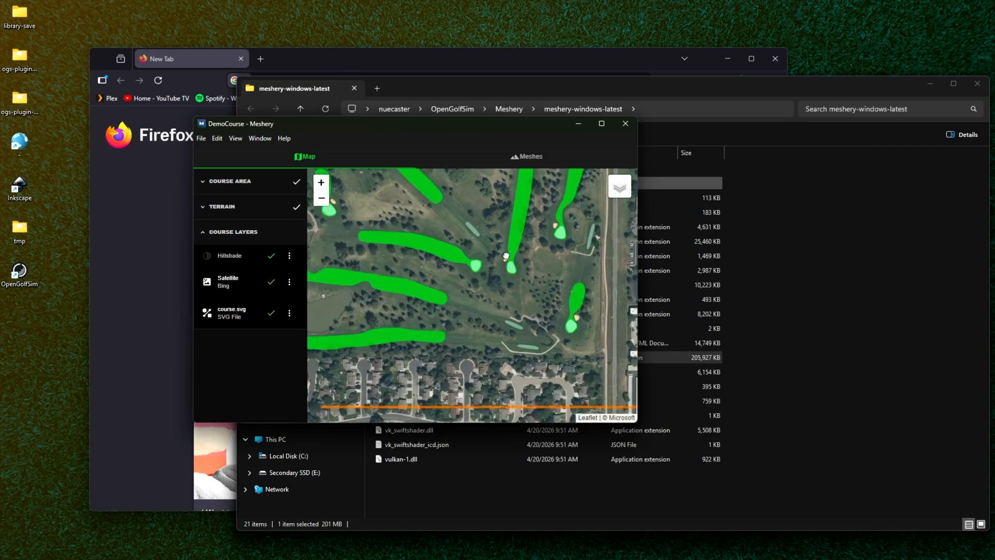
{"action": "left_click_drag", "start_coordinate": [453, 289], "coordinate": [550, 286]}
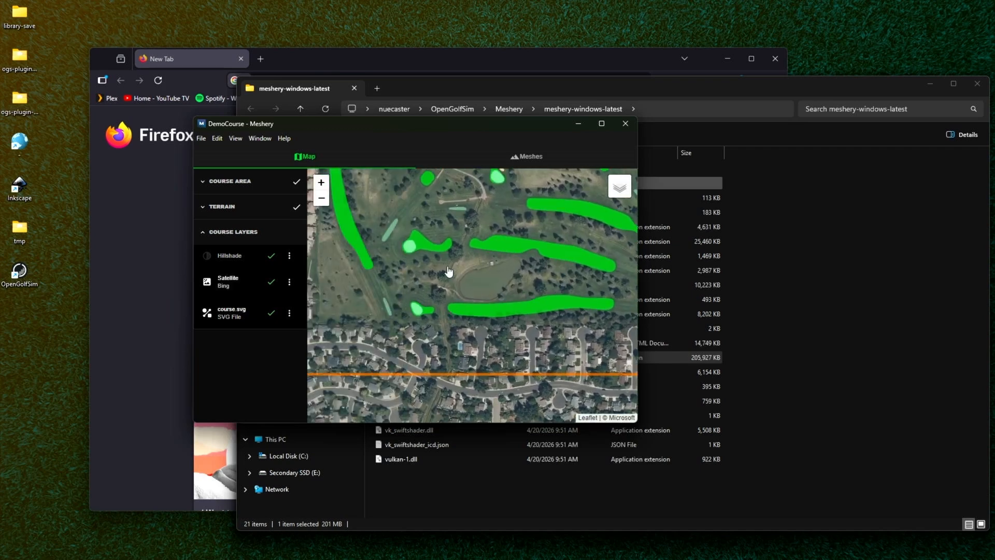
{"action": "left_click_drag", "start_coordinate": [448, 246], "coordinate": [443, 323]}
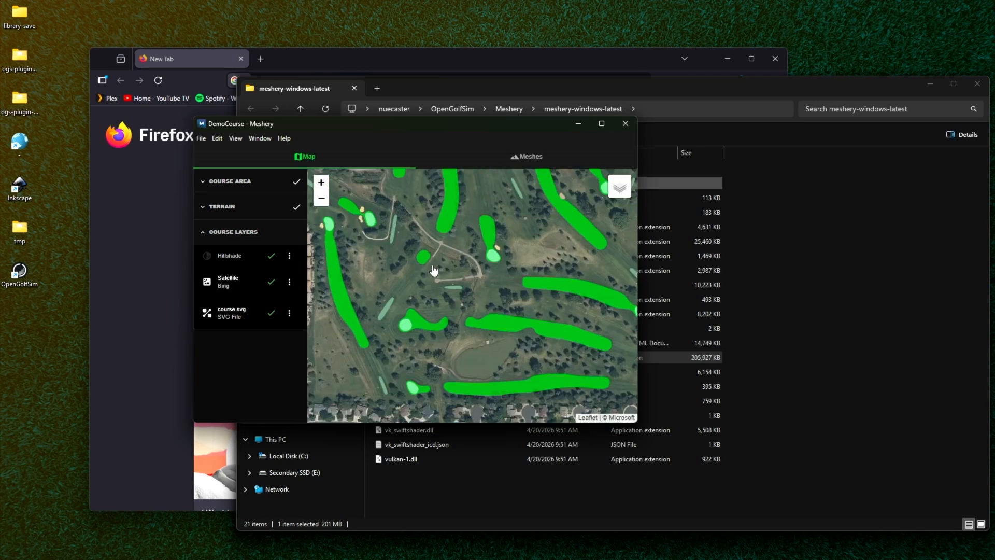
{"action": "left_click_drag", "start_coordinate": [444, 241], "coordinate": [396, 327]}
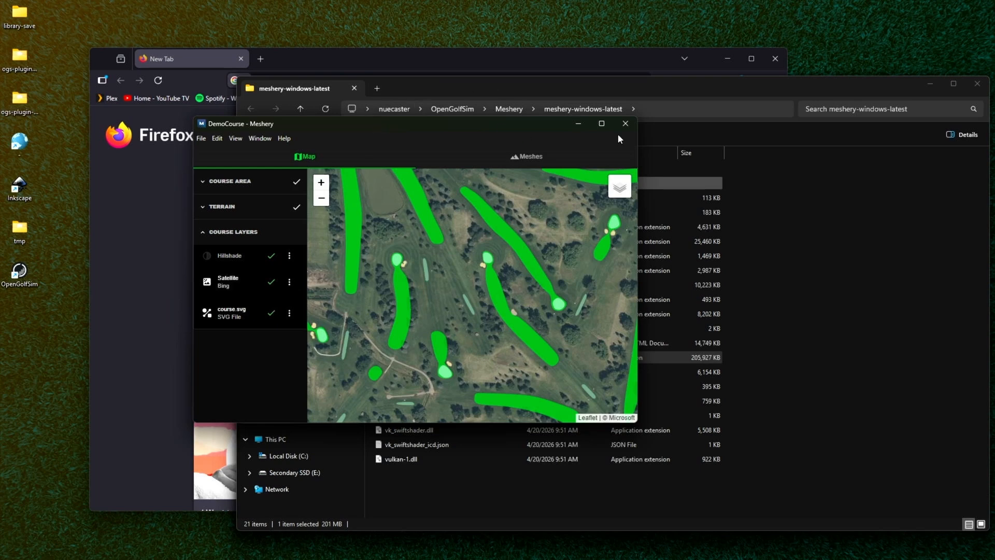
Switch to File Explorer and open course.svg from Unity Projects > MesheryDemos > DemoCourse in Inkscape.
{"action": "left_click", "coordinate": [552, 88]}
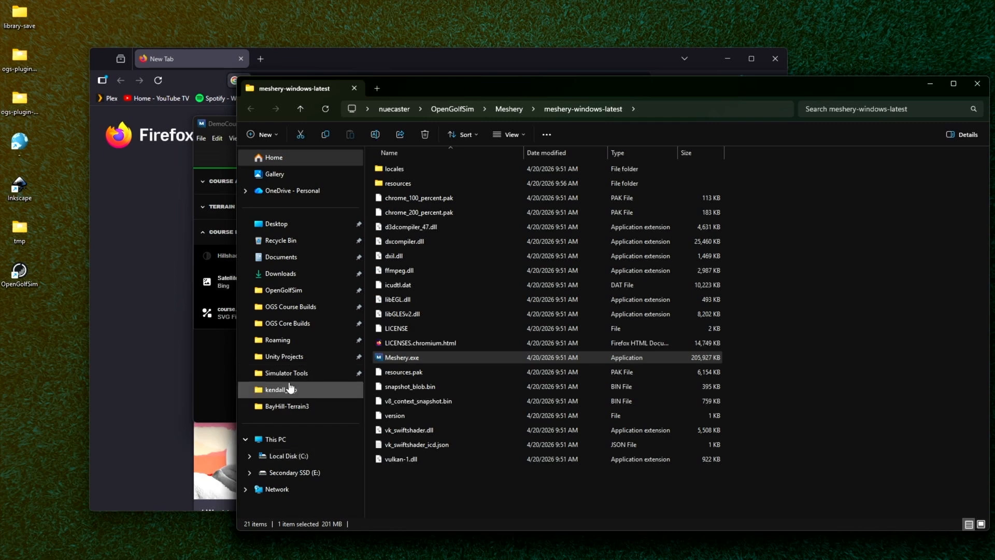
{"action": "left_click", "coordinate": [292, 357]}
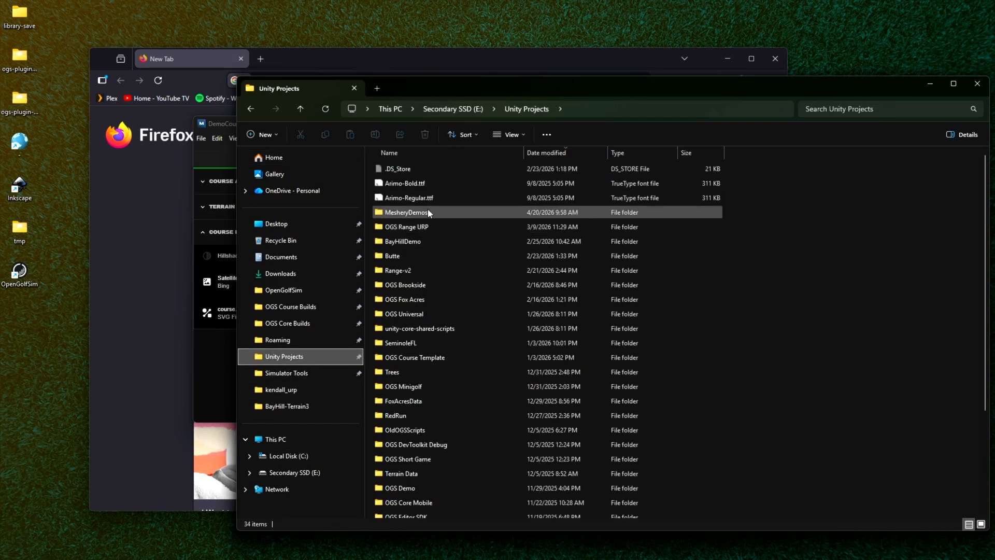
{"action": "double_click", "coordinate": [428, 212]}
{"action": "double_click", "coordinate": [421, 168]}
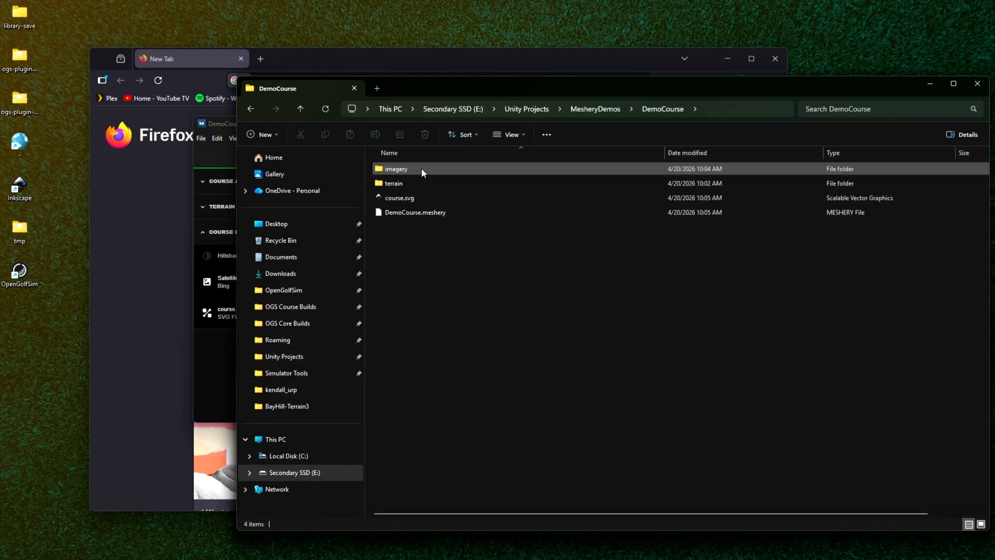
{"action": "left_click", "coordinate": [415, 198]}
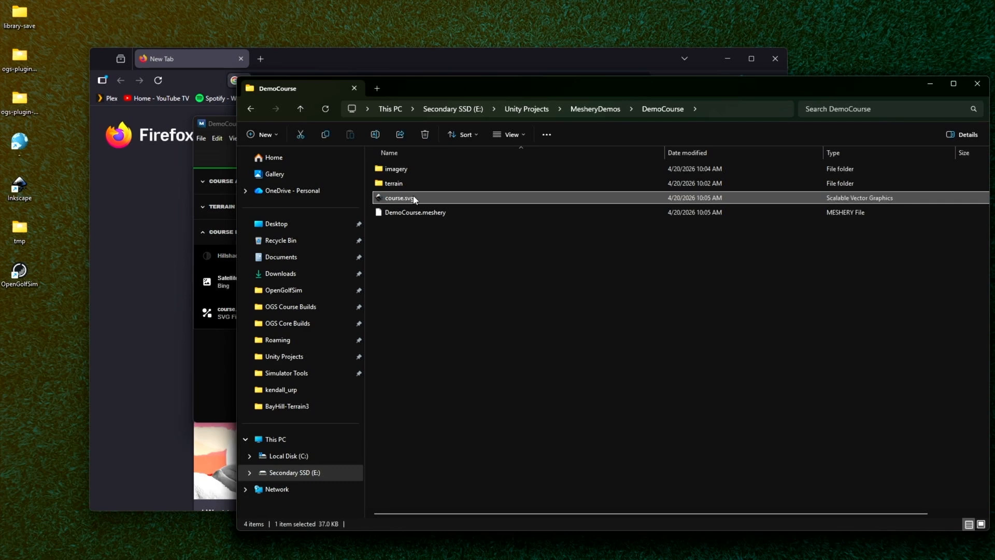
{"action": "right_click", "coordinate": [423, 201]}
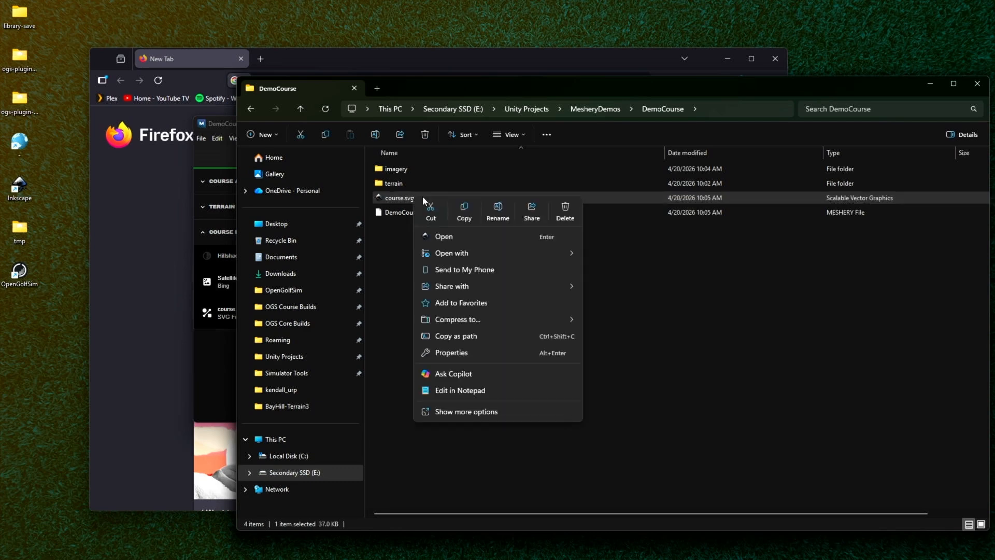
{"action": "left_click", "coordinate": [452, 236]}
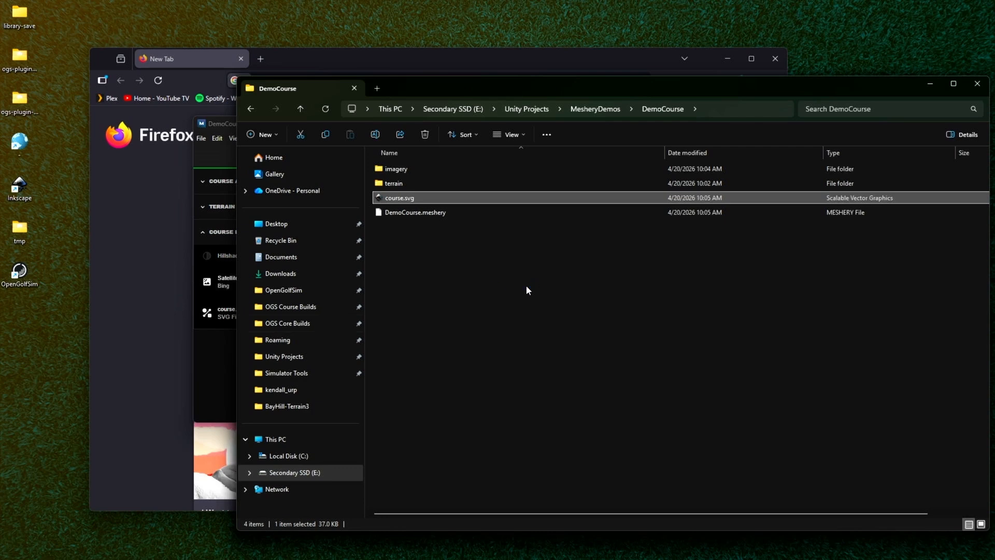
Switch back to Meshery and reload the course.svg layer from disk.
{"action": "left_click", "coordinate": [206, 356]}
{"action": "left_click", "coordinate": [290, 313]}
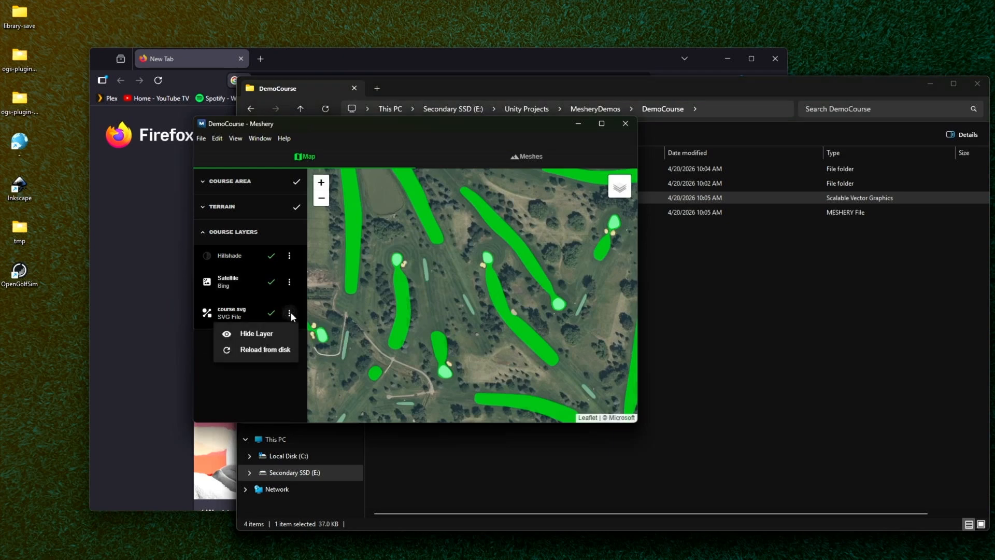
{"action": "left_click", "coordinate": [271, 350]}
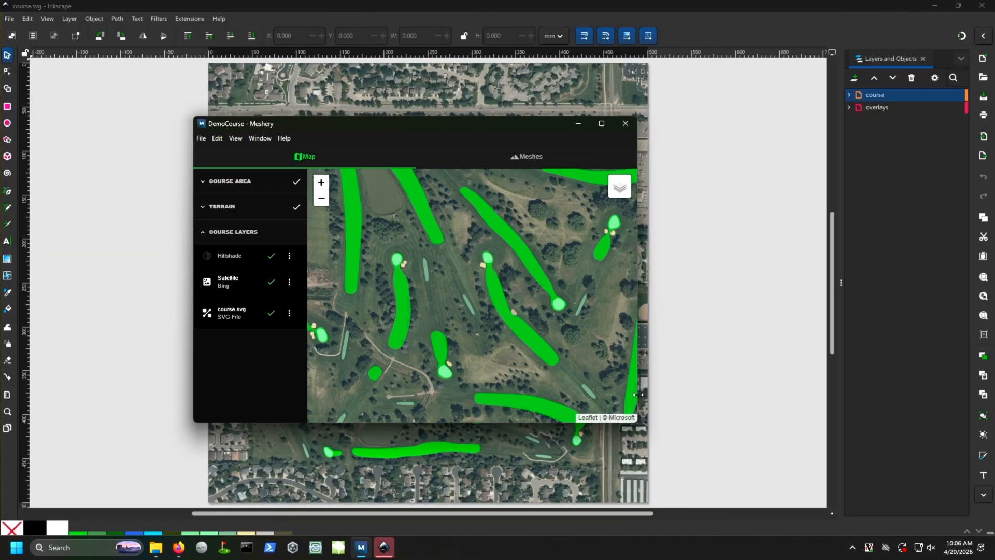
Switch to Inkscape, stretch the sand-64 bunker outward from its green by moving its path nodes, and save course.svg.
{"action": "left_click_drag", "start_coordinate": [409, 128], "coordinate": [694, 134]}
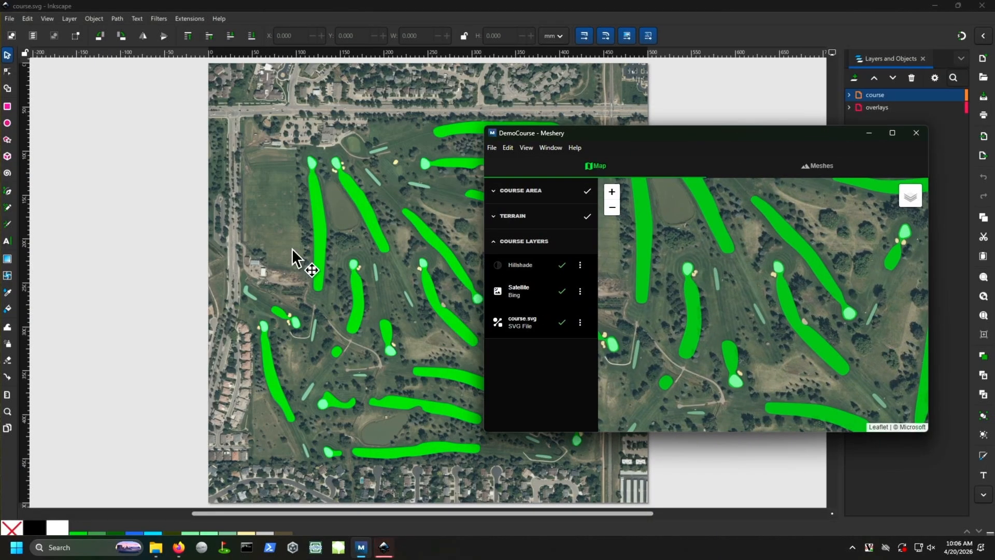
{"action": "left_click", "coordinate": [184, 269]}
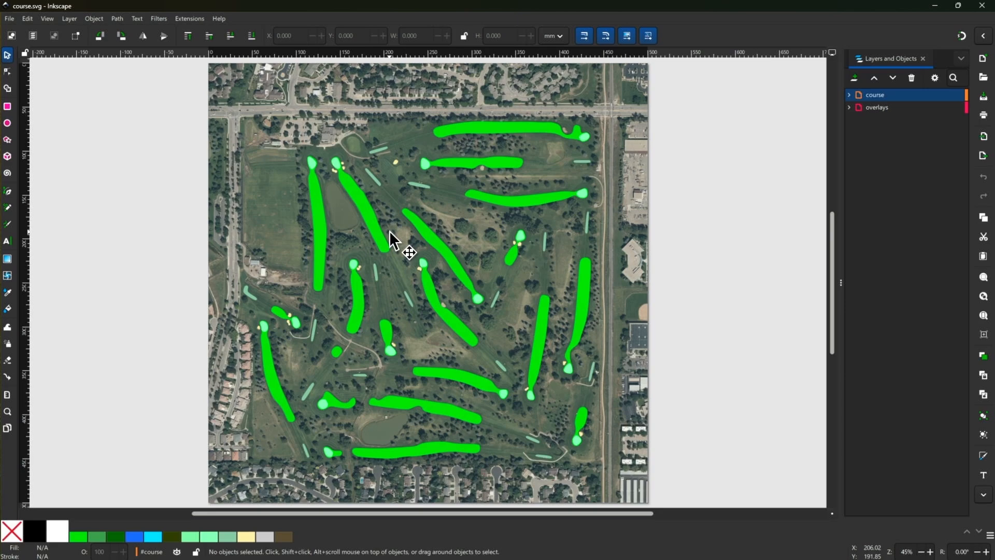
{"action": "scroll", "coordinate": [415, 269], "scroll_direction": "up", "scroll_amount": 4}
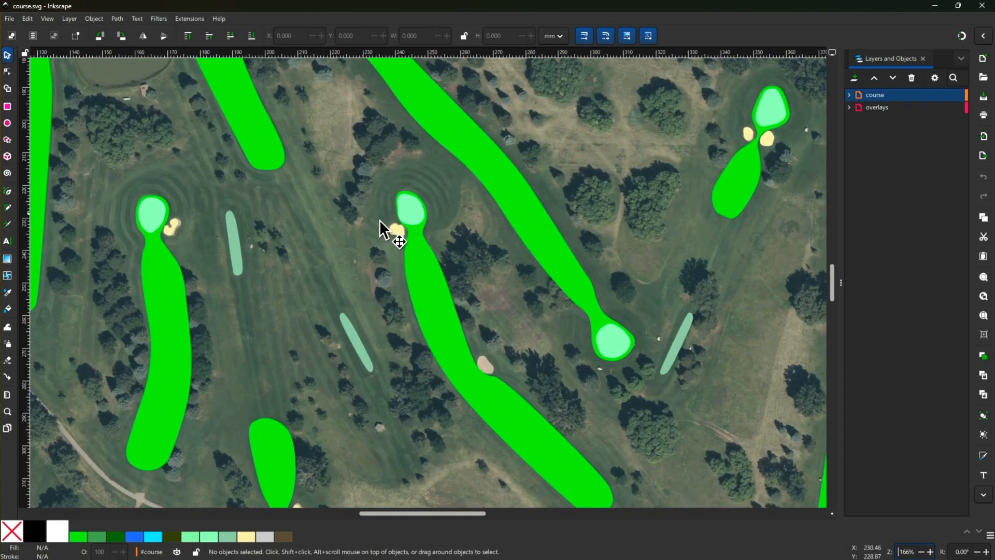
{"action": "left_click", "coordinate": [161, 217]}
{"action": "double_click", "coordinate": [171, 227]}
{"action": "scroll", "coordinate": [320, 301], "scroll_direction": "up", "scroll_amount": 4}
{"action": "left_click_drag", "start_coordinate": [438, 303], "coordinate": [906, 471]}
{"action": "left_click_drag", "start_coordinate": [207, 178], "coordinate": [222, 181]}
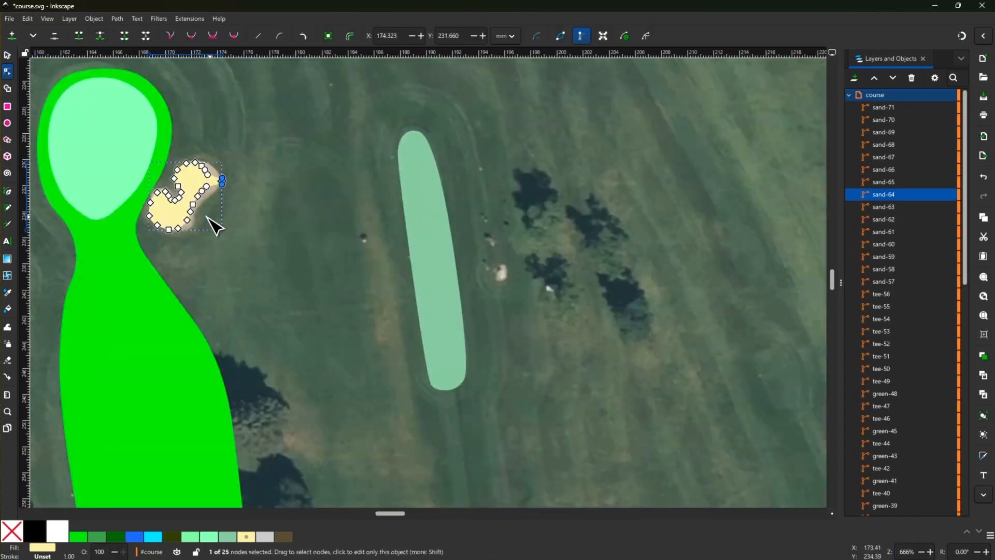
{"action": "left_click_drag", "start_coordinate": [201, 214], "coordinate": [219, 246]}
{"action": "left_click_drag", "start_coordinate": [245, 282], "coordinate": [243, 242]}
{"action": "left_click", "coordinate": [322, 194]}
{"action": "key", "text": "ctrl+s"}
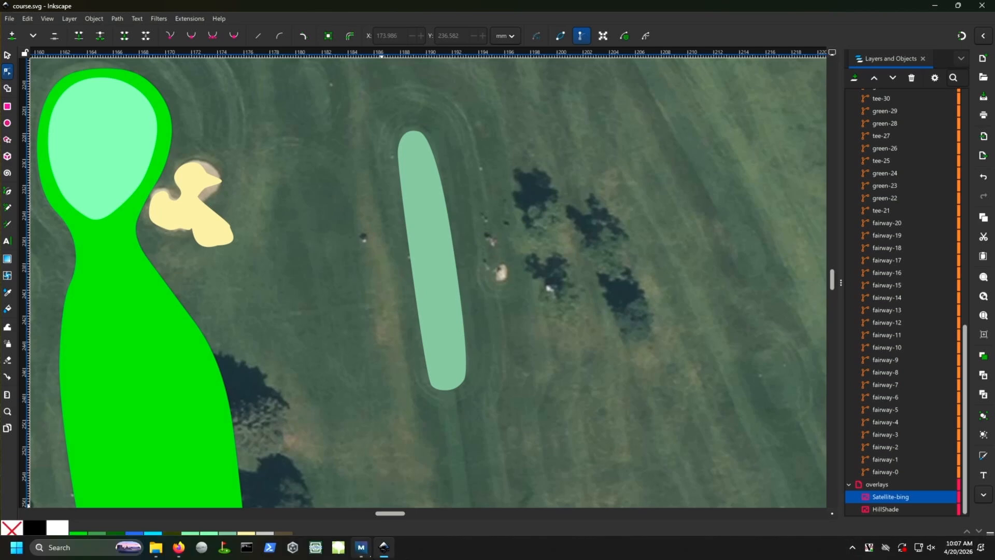
Switch to Meshery, locate the edited bunker on the map, and reload course.svg from disk to update its shape.
{"action": "left_click", "coordinate": [366, 552]}
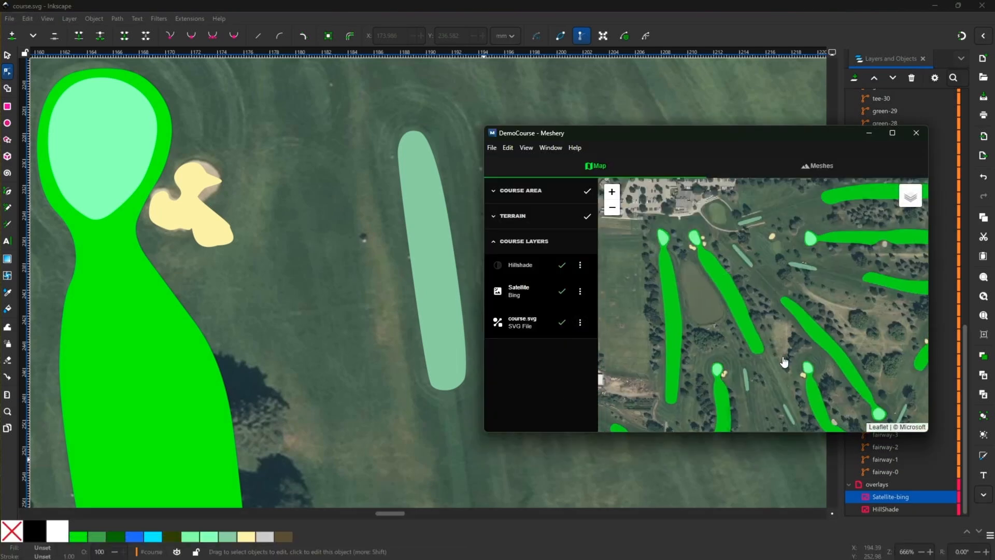
{"action": "left_click_drag", "start_coordinate": [784, 362], "coordinate": [694, 283]}
{"action": "scroll", "coordinate": [651, 260], "scroll_direction": "down", "scroll_amount": 4}
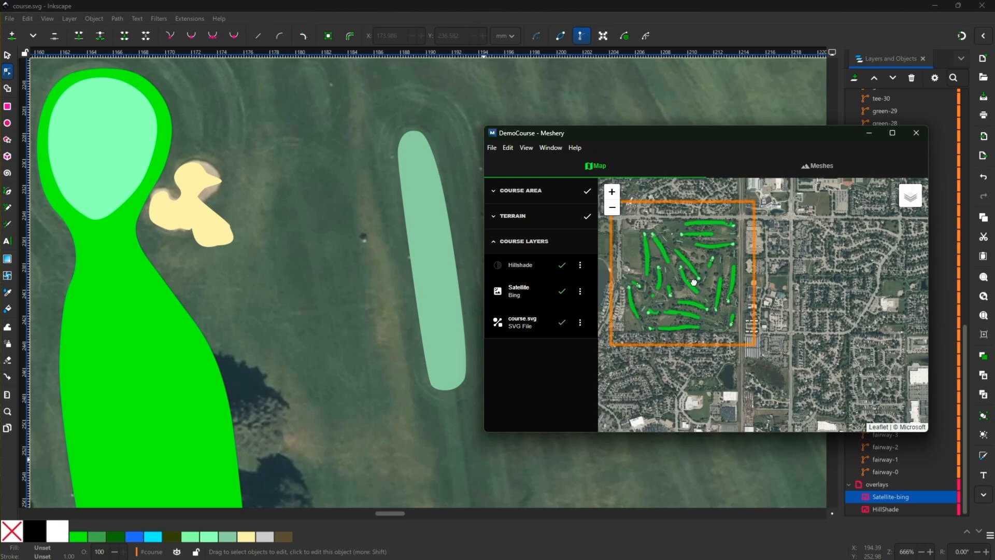
{"action": "scroll", "coordinate": [768, 376], "scroll_direction": "up", "scroll_amount": 5}
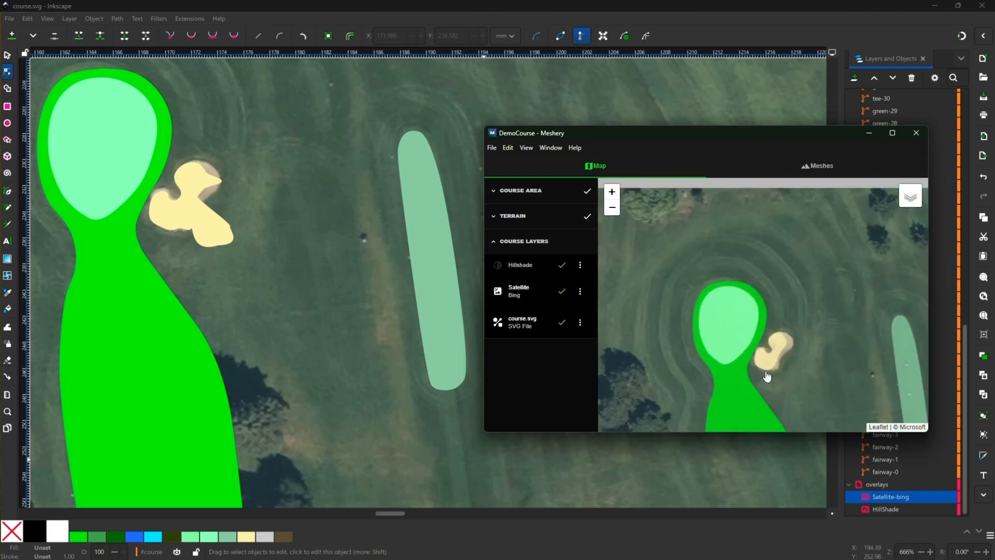
{"action": "left_click", "coordinate": [580, 322]}
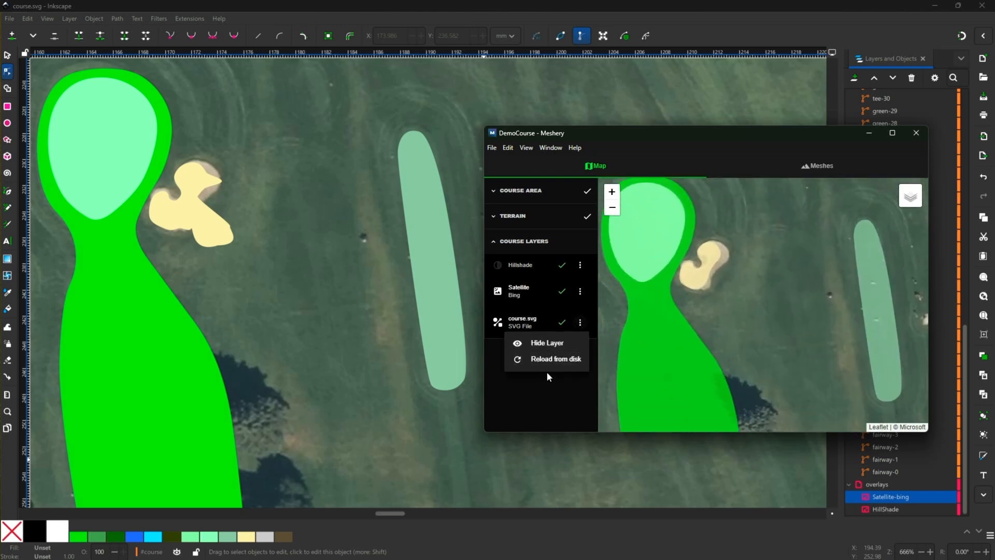
{"action": "left_click", "coordinate": [549, 359]}
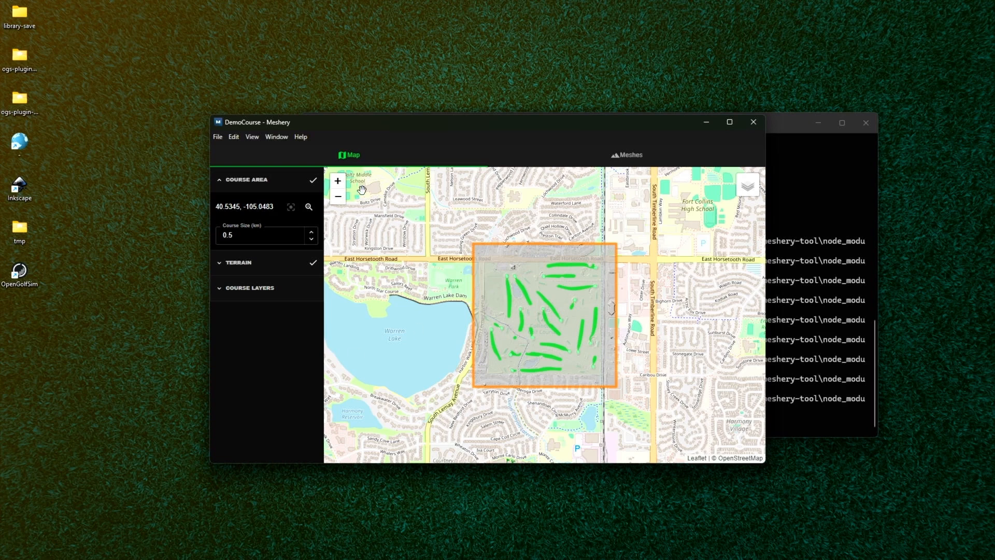
Open the mesh generation settings for the course layers and inspect the sand layer's options.
{"action": "left_click", "coordinate": [272, 296]}
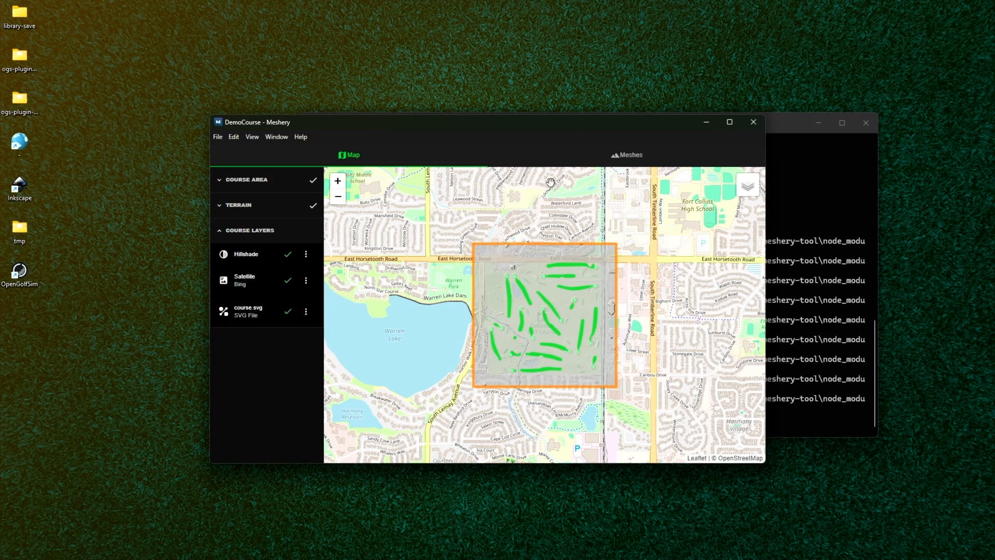
{"action": "left_click", "coordinate": [599, 162]}
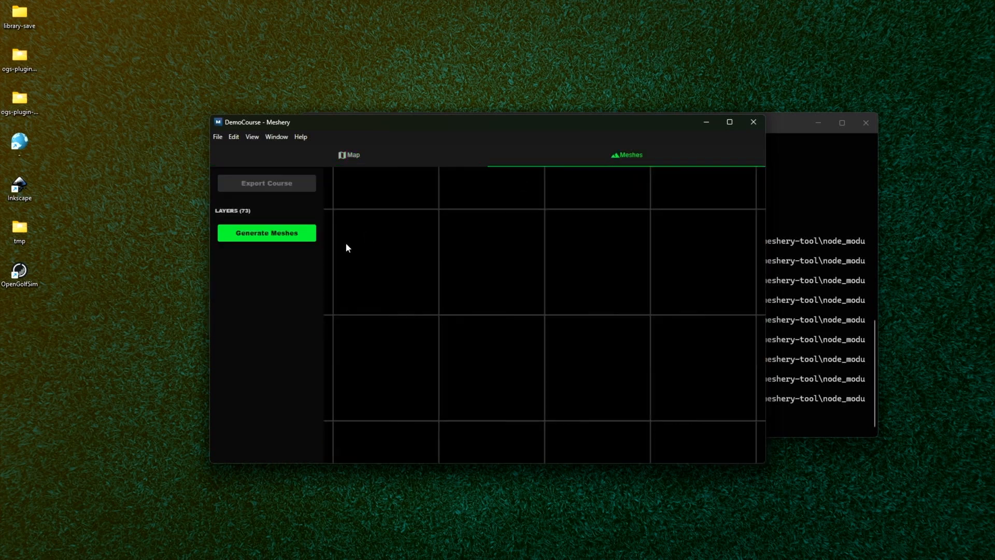
{"action": "left_click", "coordinate": [271, 232]}
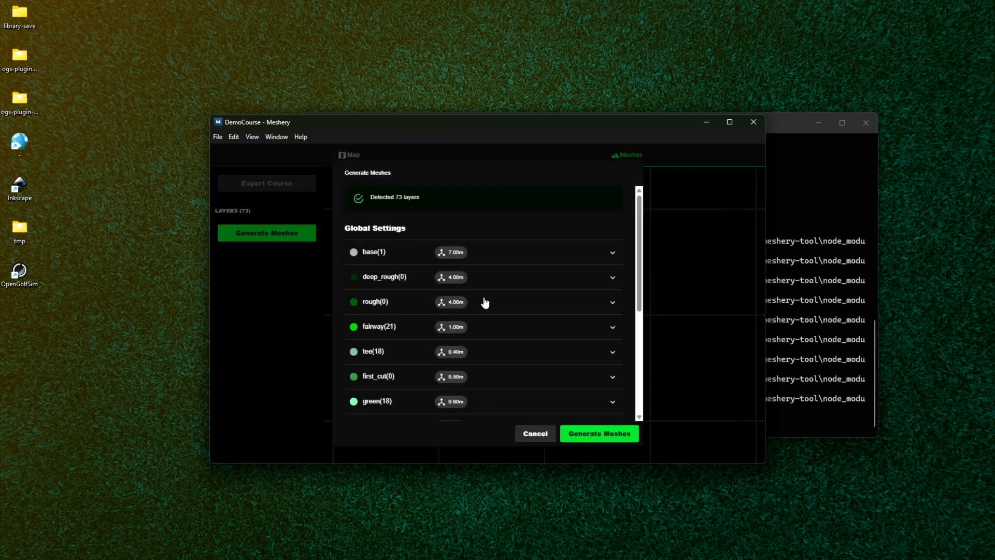
{"action": "scroll", "coordinate": [485, 273], "scroll_direction": "down", "scroll_amount": 4}
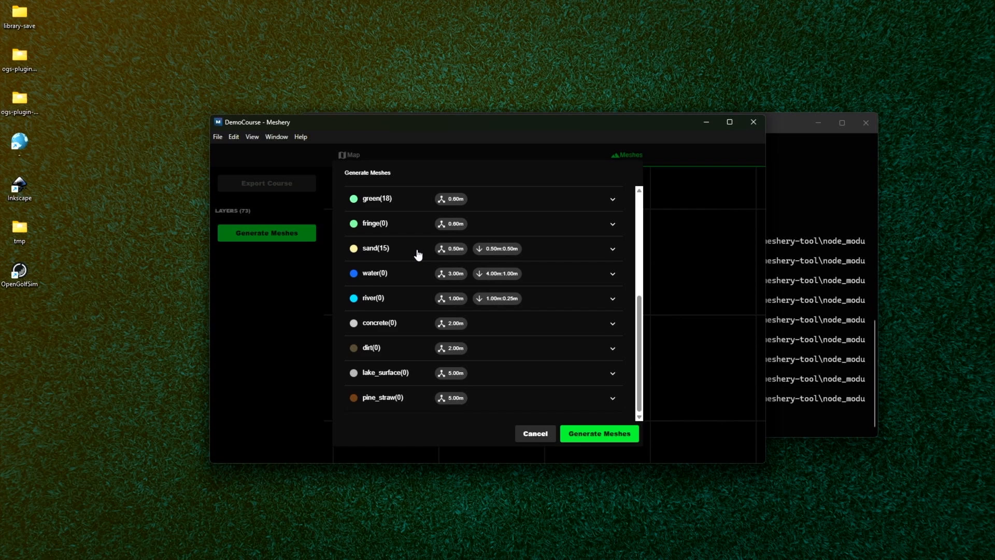
{"action": "left_click", "coordinate": [418, 254]}
{"action": "left_click", "coordinate": [381, 261]}
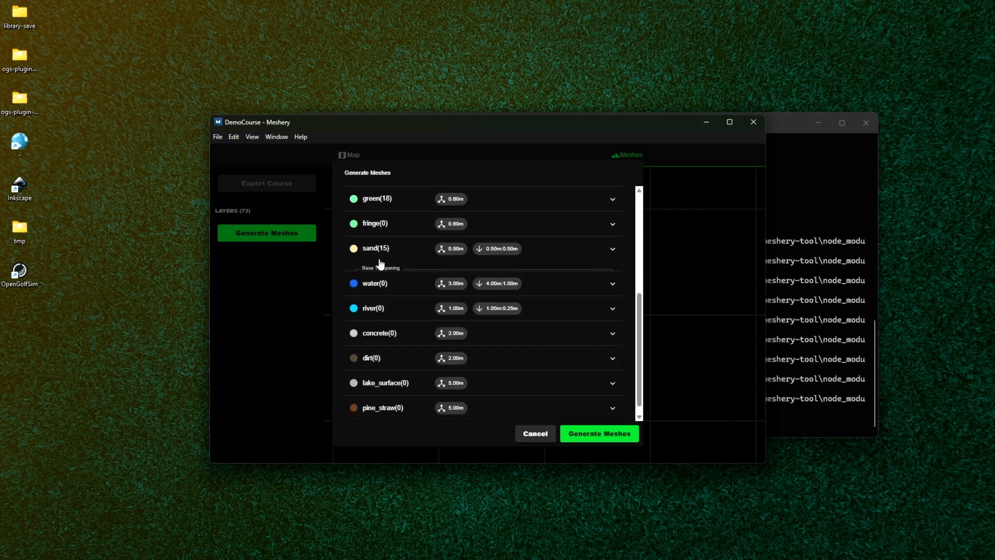
{"action": "left_click", "coordinate": [379, 275]}
{"action": "left_click", "coordinate": [385, 275]}
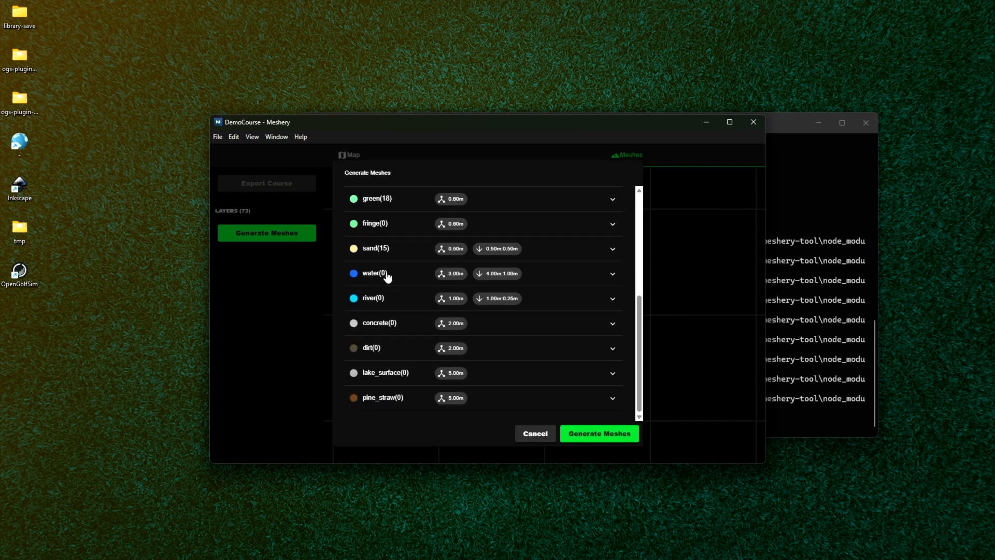
Review the global mesh settings, generate the meshes for all course layers with the default values, and close the dialog.
{"action": "scroll", "coordinate": [387, 277], "scroll_direction": "up", "scroll_amount": 4}
{"action": "scroll", "coordinate": [388, 277], "scroll_direction": "down", "scroll_amount": 3}
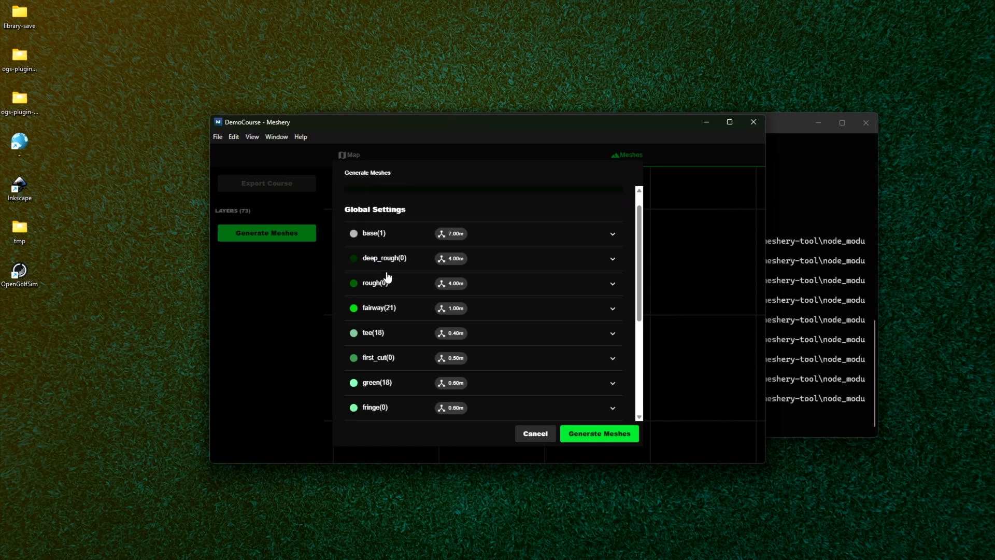
{"action": "scroll", "coordinate": [389, 274], "scroll_direction": "up", "scroll_amount": 3}
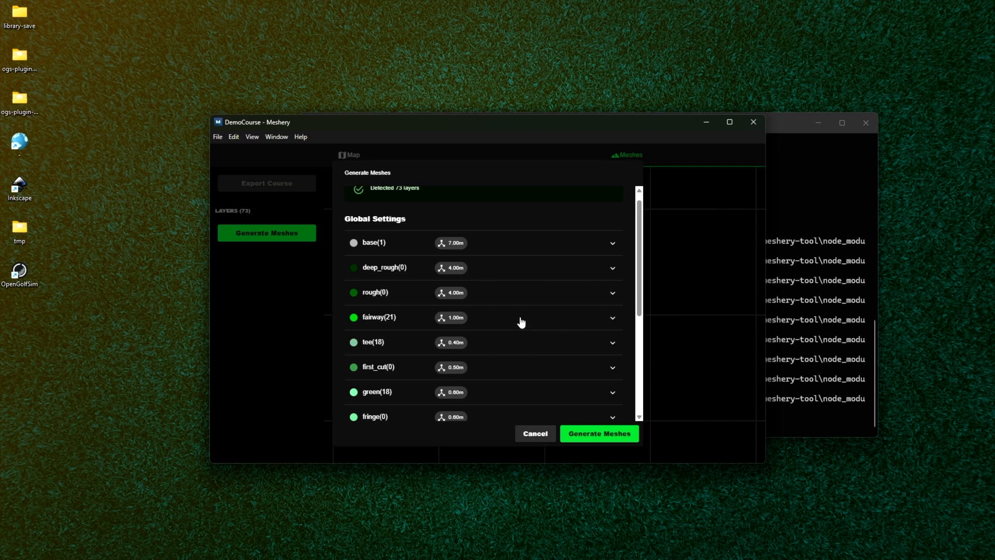
{"action": "scroll", "coordinate": [522, 321], "scroll_direction": "down", "scroll_amount": 5}
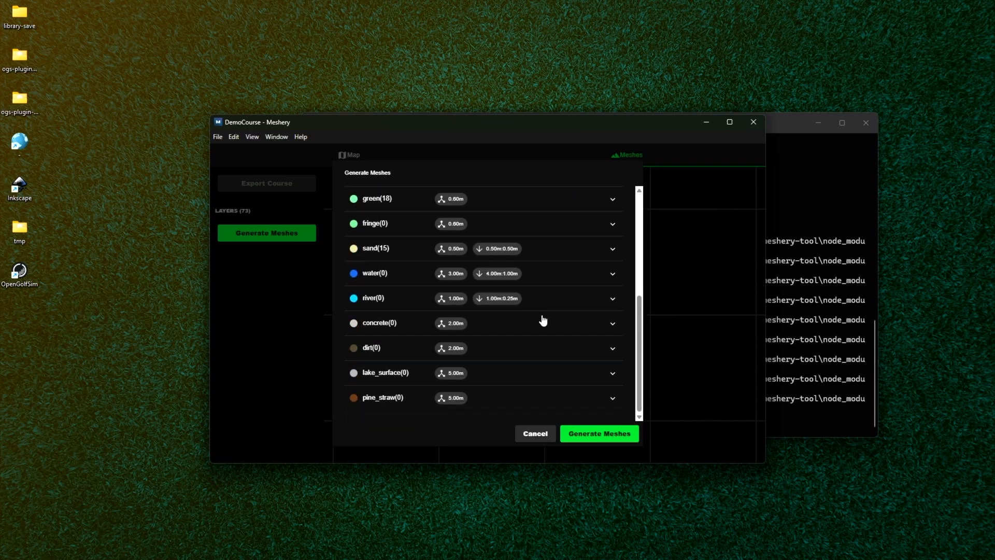
{"action": "left_click", "coordinate": [625, 438]}
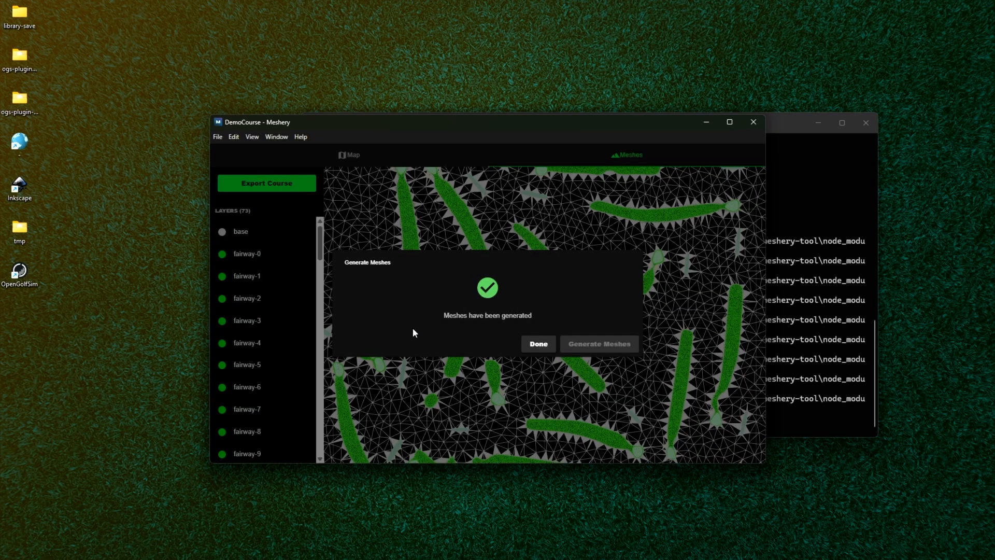
{"action": "left_click", "coordinate": [539, 344]}
Examine the generated course mesh in 3D, focusing on the fairways, a green and the adjacent sand bunker.
{"action": "left_click_drag", "start_coordinate": [522, 365], "coordinate": [427, 318]}
{"action": "scroll", "coordinate": [426, 317], "scroll_direction": "up", "scroll_amount": 12}
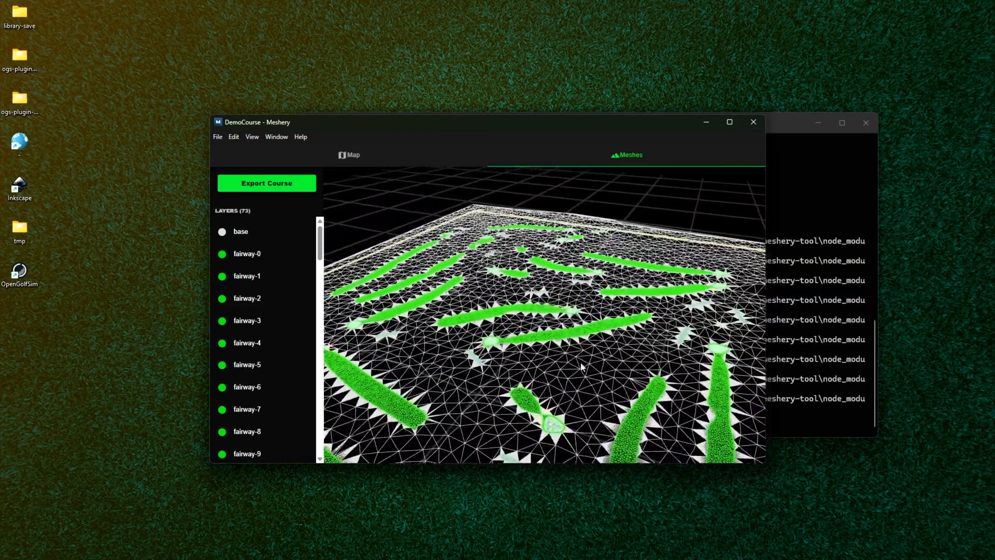
{"action": "scroll", "coordinate": [514, 375], "scroll_direction": "up", "scroll_amount": 6}
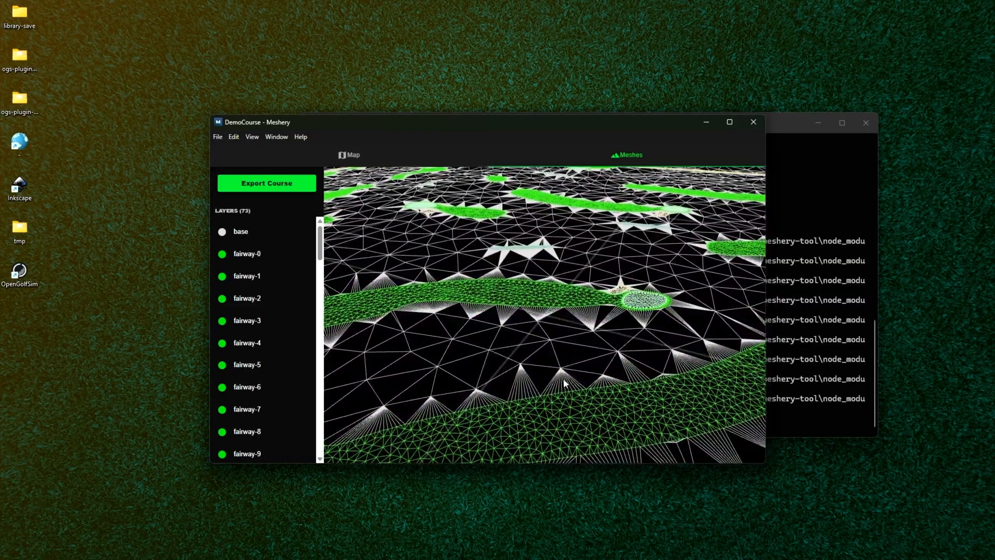
{"action": "left_click_drag", "start_coordinate": [641, 340], "coordinate": [589, 385]}
{"action": "scroll", "coordinate": [510, 339], "scroll_direction": "up", "scroll_amount": 9}
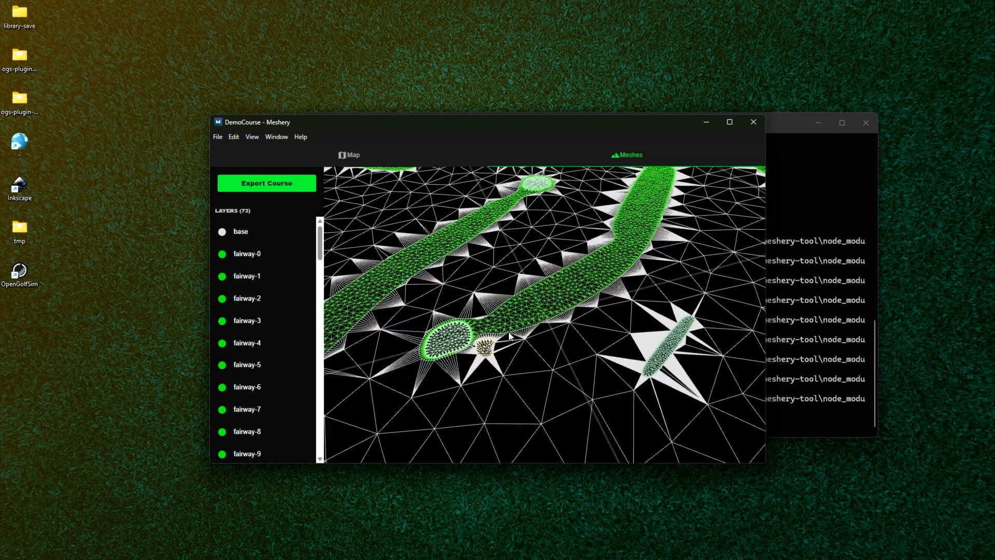
{"action": "left_click_drag", "start_coordinate": [505, 377], "coordinate": [450, 380]}
{"action": "scroll", "coordinate": [534, 362], "scroll_direction": "down", "scroll_amount": 10}
{"action": "scroll", "coordinate": [494, 357], "scroll_direction": "up", "scroll_amount": 10}
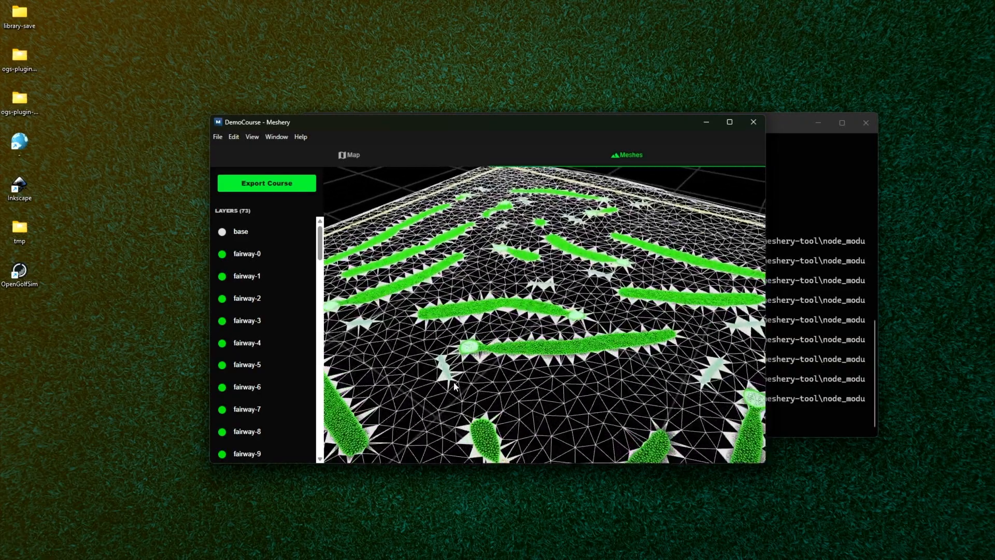
{"action": "left_click_drag", "start_coordinate": [495, 352], "coordinate": [497, 287]}
{"action": "scroll", "coordinate": [469, 266], "scroll_direction": "up", "scroll_amount": 5}
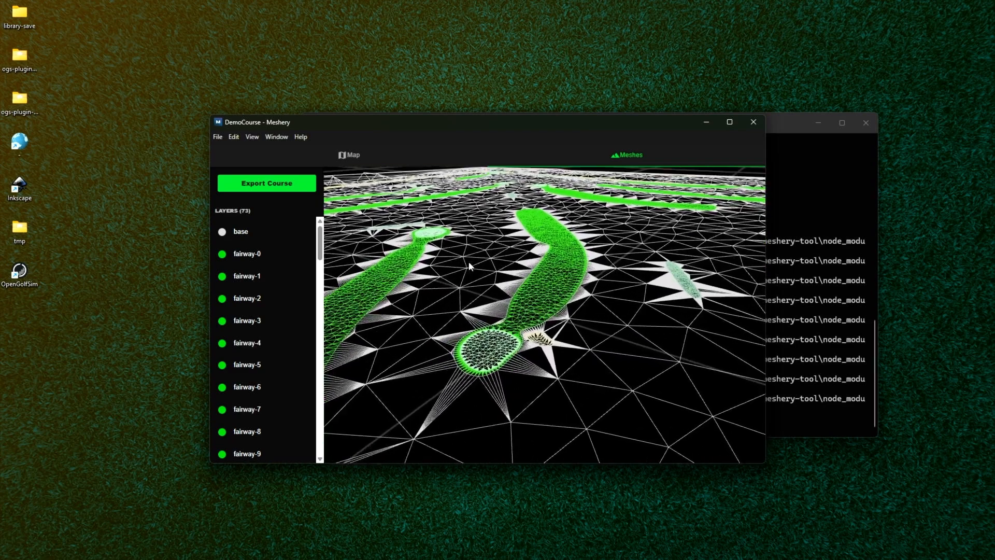
View the base and fairway-0 layer settings, then zoom to fairway-0 and inspect its mesh up close.
{"action": "left_click", "coordinate": [238, 234]}
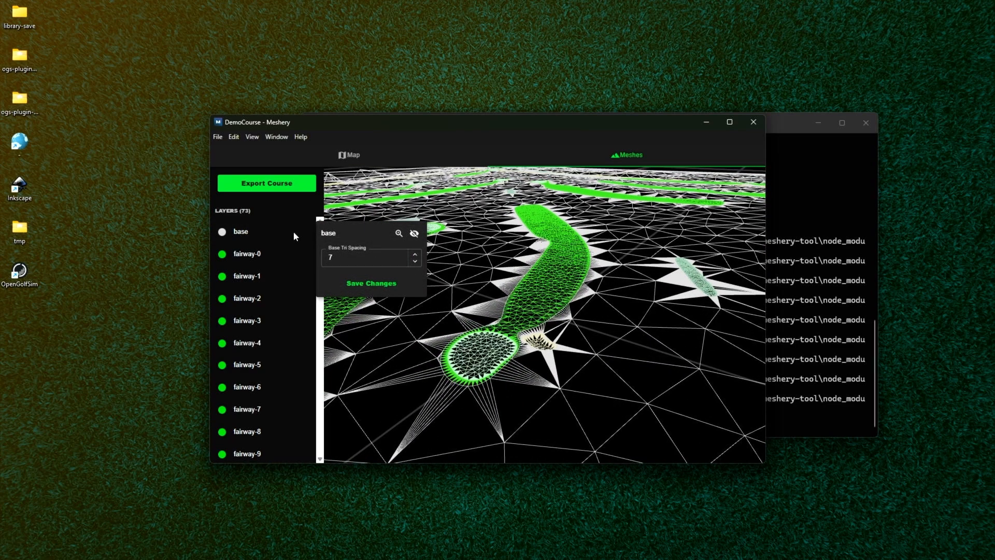
{"action": "left_click", "coordinate": [247, 255]}
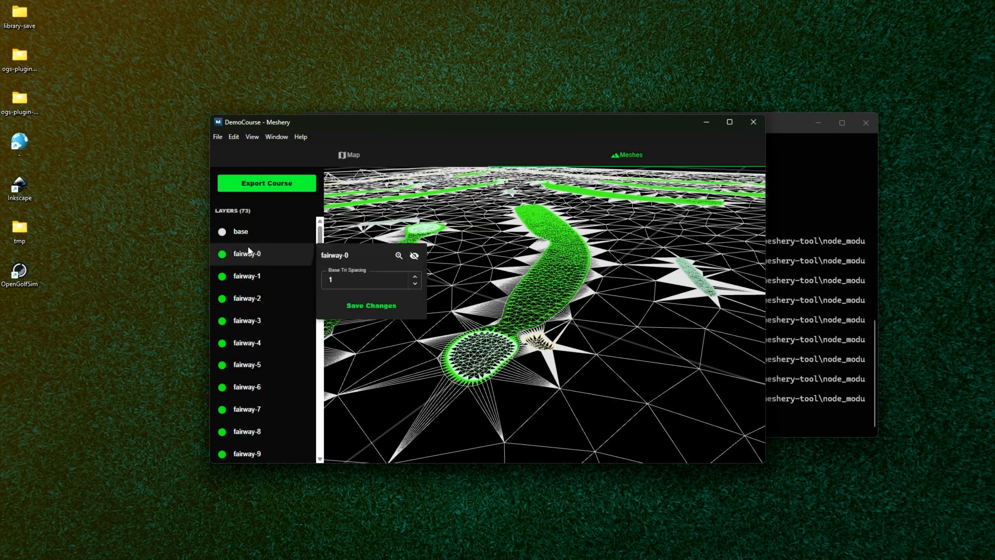
{"action": "left_click", "coordinate": [398, 256]}
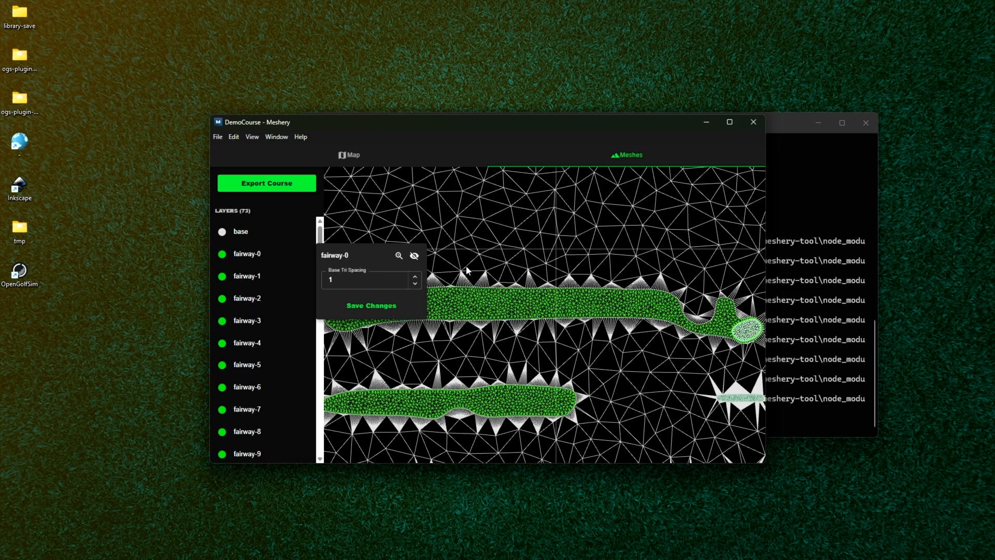
{"action": "left_click", "coordinate": [523, 308]}
{"action": "left_click_drag", "start_coordinate": [501, 308], "coordinate": [558, 265]}
Set the Base Tri Spacing of fairway-0 to 0.7, save the change, and inspect the regenerated mesh.
{"action": "left_click", "coordinate": [254, 256]}
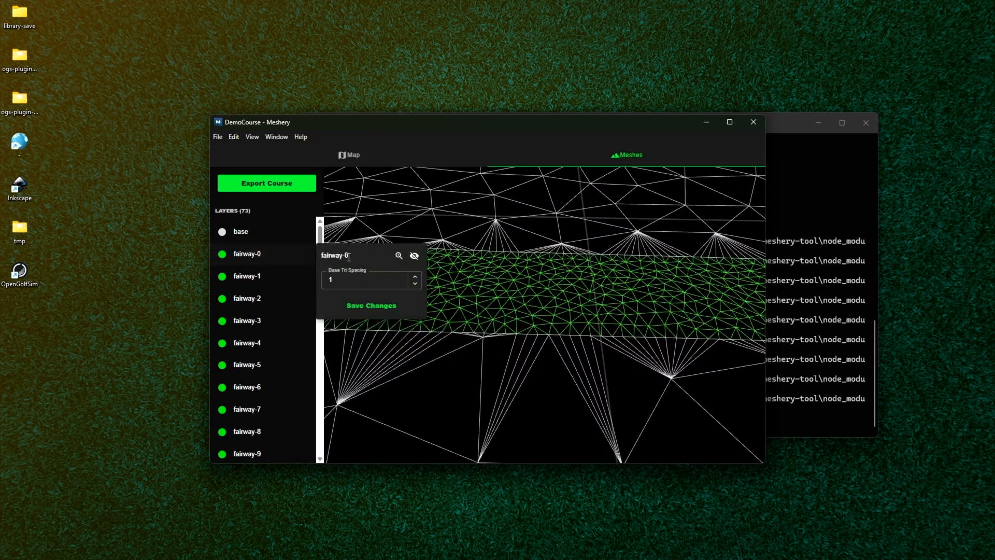
{"action": "left_click", "coordinate": [415, 284]}
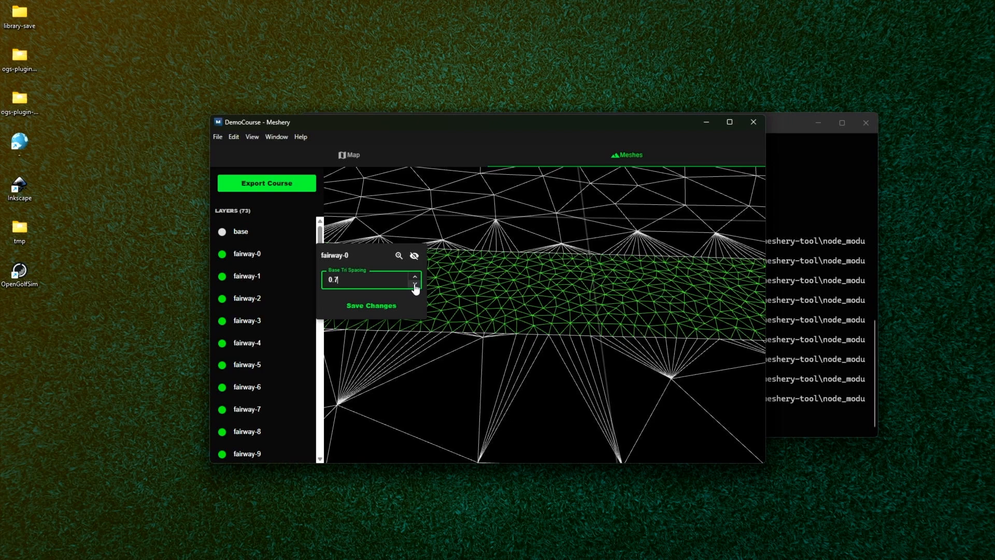
{"action": "left_click", "coordinate": [378, 303]}
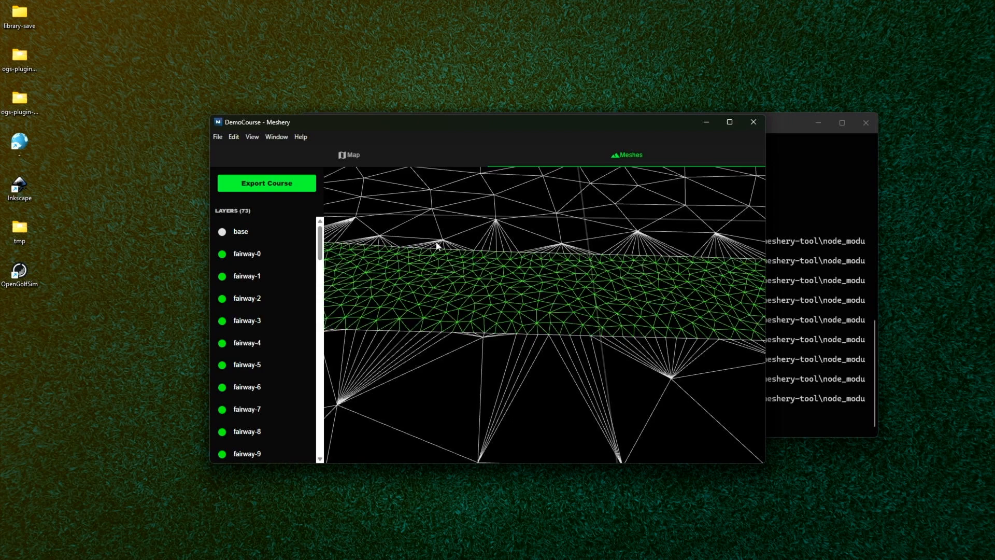
{"action": "left_click_drag", "start_coordinate": [437, 246], "coordinate": [459, 292]}
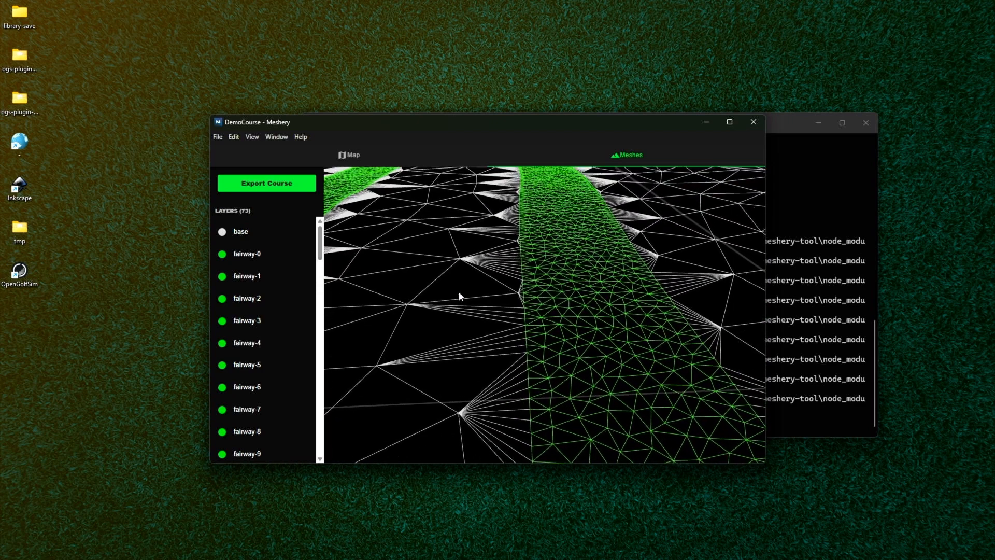
Set the Base Tri Spacing of fairway-0 to 0.4, save the change, and check the mesh density along the fairway.
{"action": "left_click", "coordinate": [261, 252]}
{"action": "left_click", "coordinate": [416, 284]}
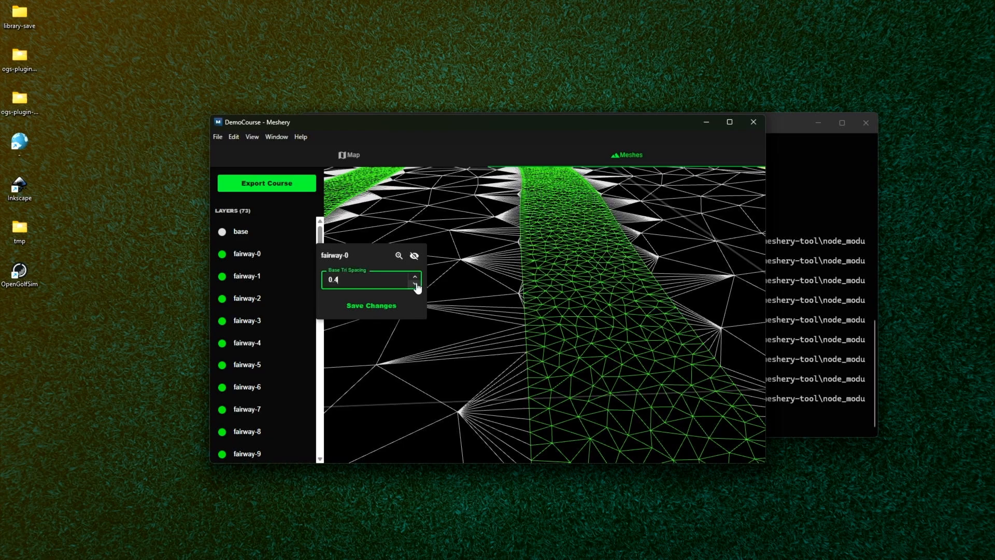
{"action": "left_click", "coordinate": [381, 307]}
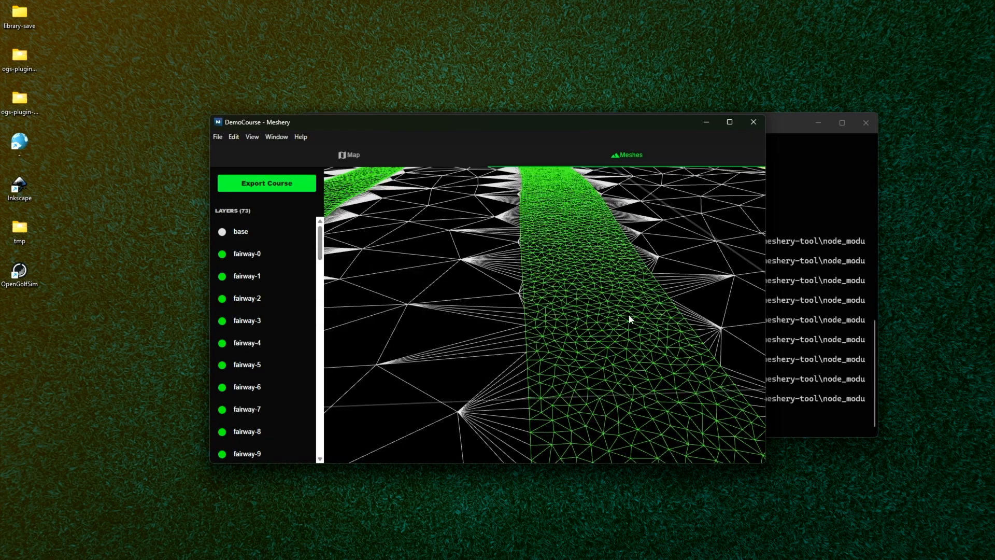
{"action": "left_click_drag", "start_coordinate": [630, 319], "coordinate": [590, 304]}
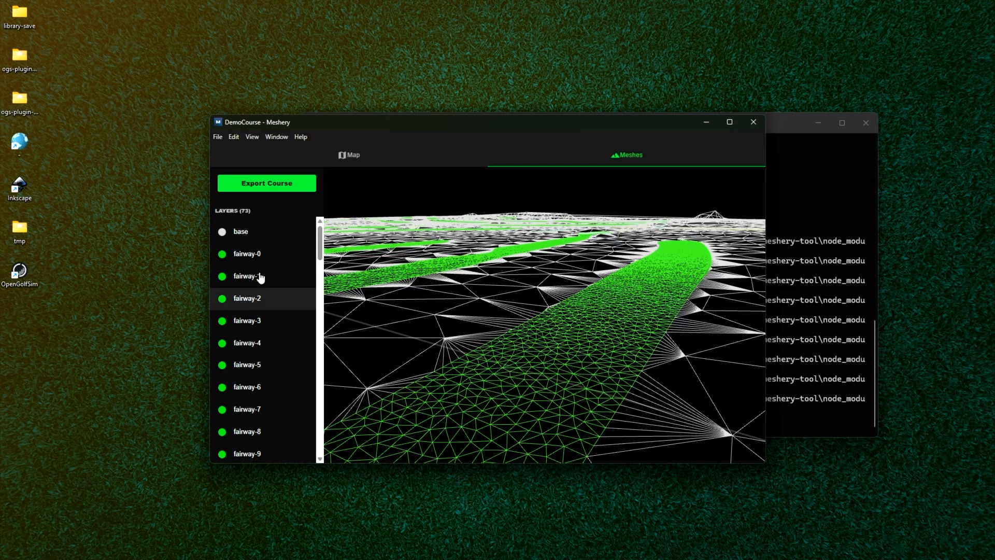
Export the course meshes in .OBJ (Unity) format as course.obj in the DemoCourse folder.
{"action": "scroll", "coordinate": [261, 278], "scroll_direction": "down", "scroll_amount": 10}
{"action": "left_click", "coordinate": [247, 185]}
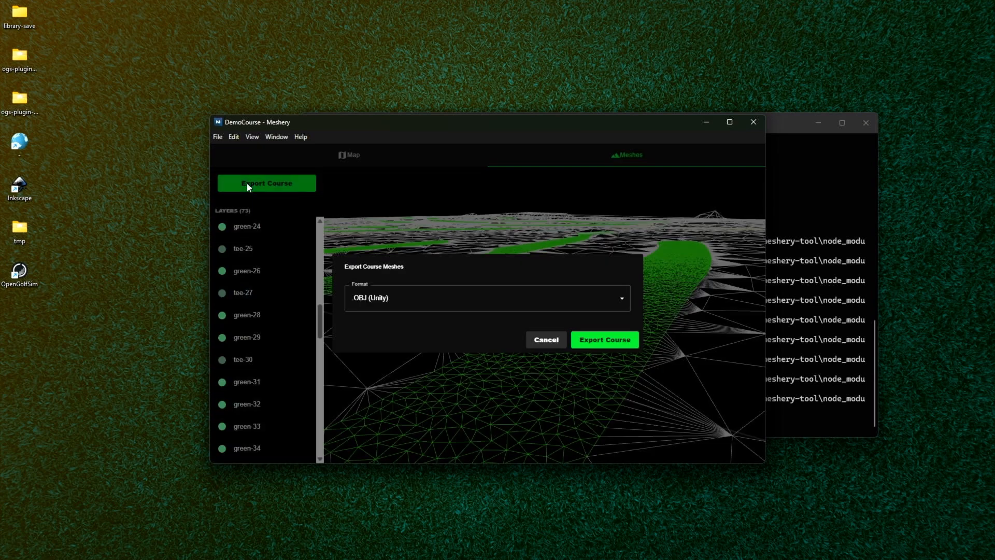
{"action": "left_click", "coordinate": [394, 296]}
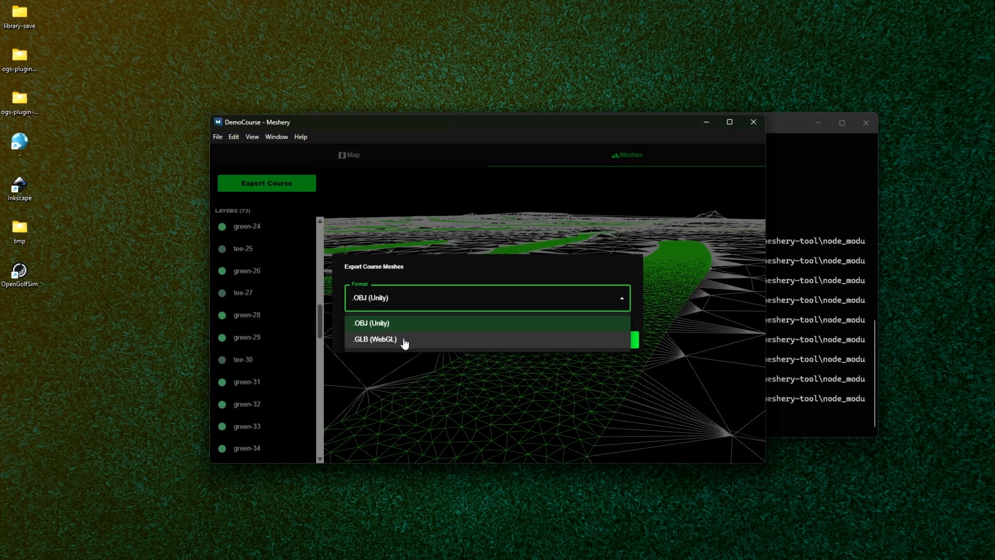
{"action": "left_click", "coordinate": [377, 324]}
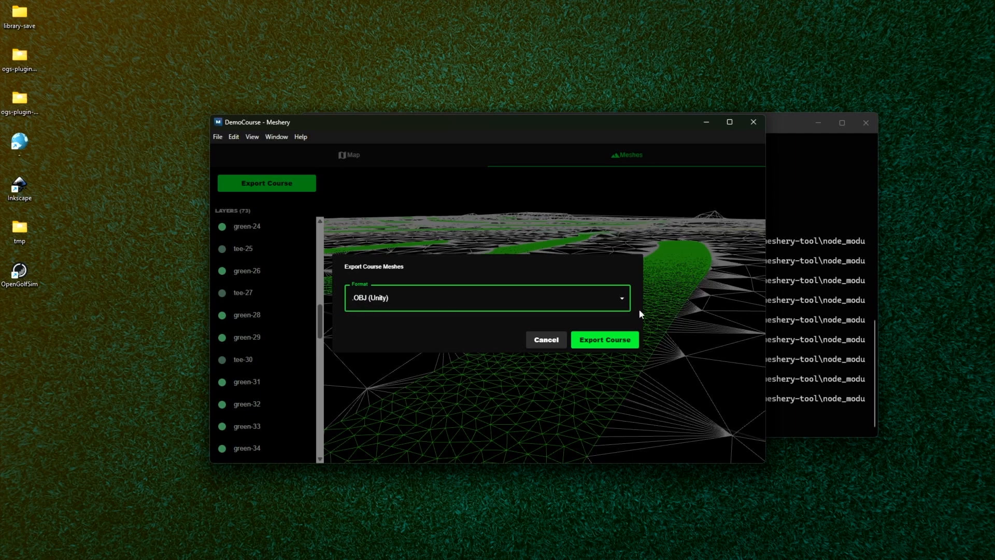
{"action": "left_click", "coordinate": [597, 337]}
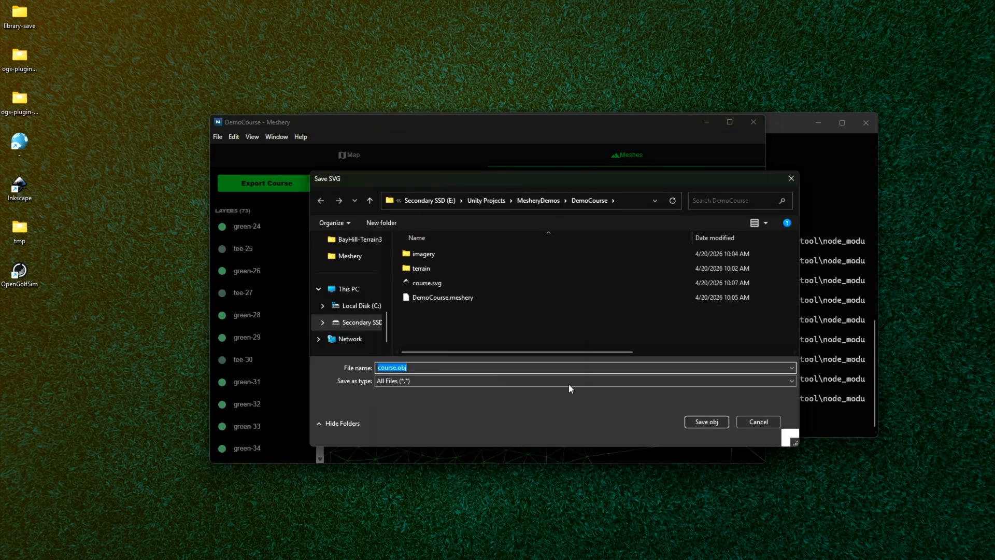
{"action": "left_click", "coordinate": [706, 420]}
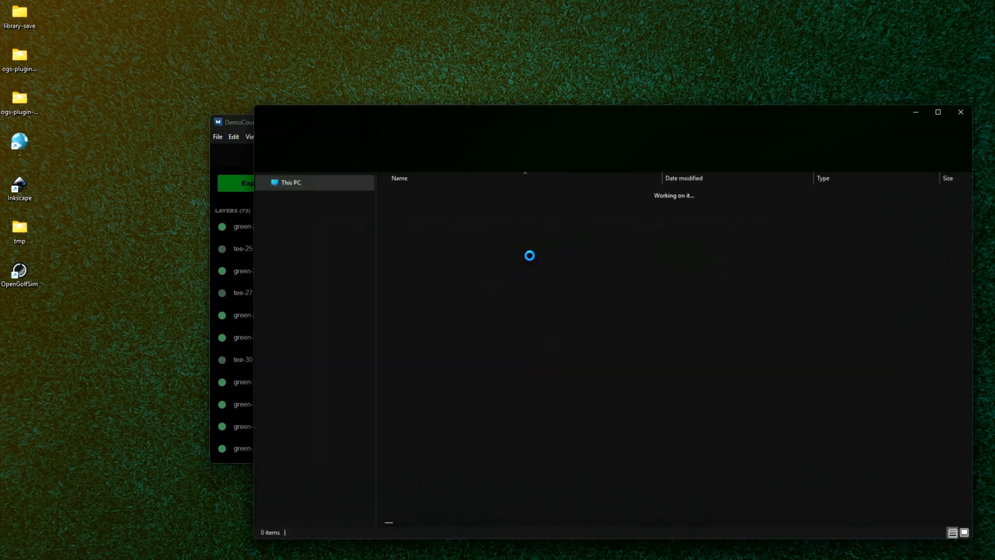